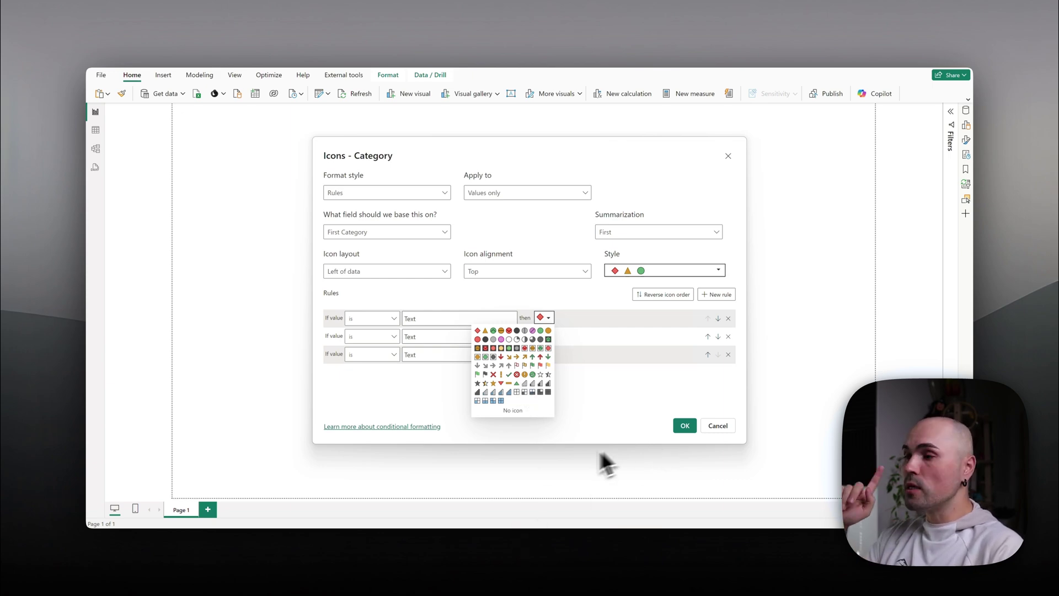
Bring up the Report Theme JSON Schema README and scroll to its schema version table.
mouse_move(538, 537)
click(559, 491)
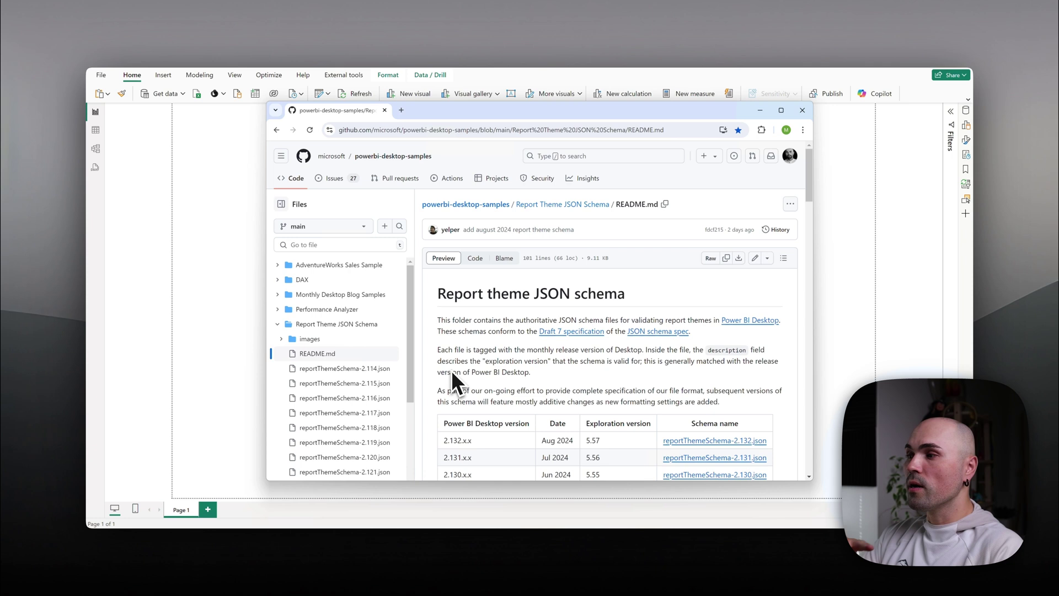
scroll(561, 398, down, 1)
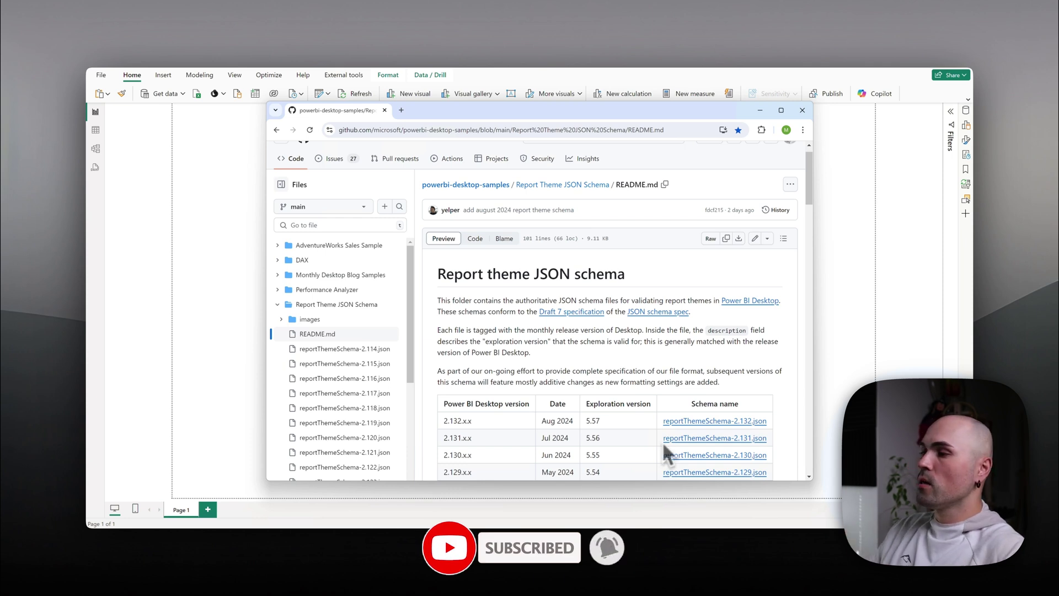
scroll(665, 435, down, 1)
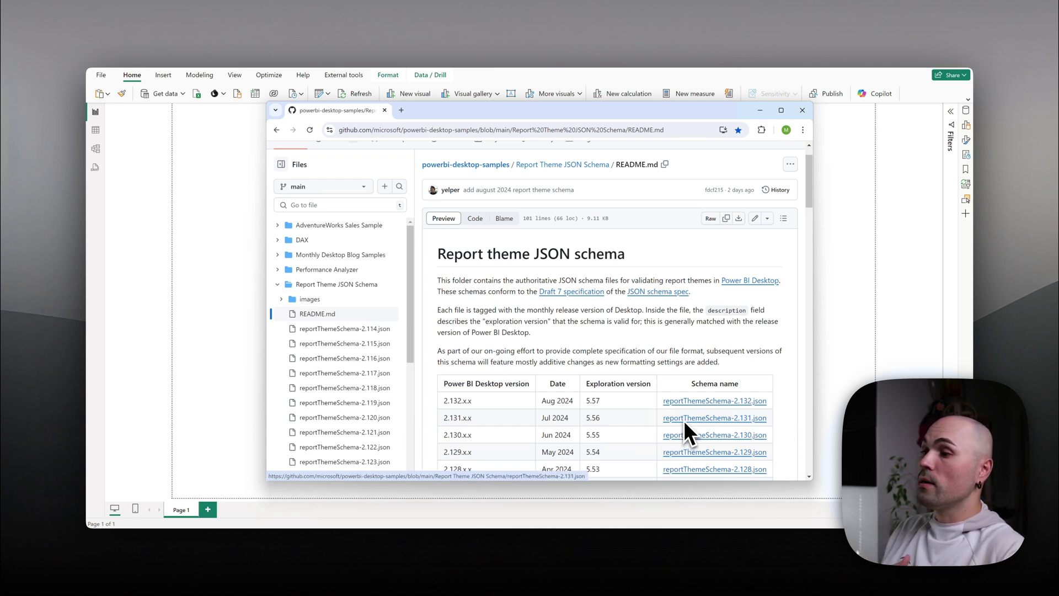
Check the $schema entry in iconsSet.json, then go back to the GitHub schema page.
click(671, 537)
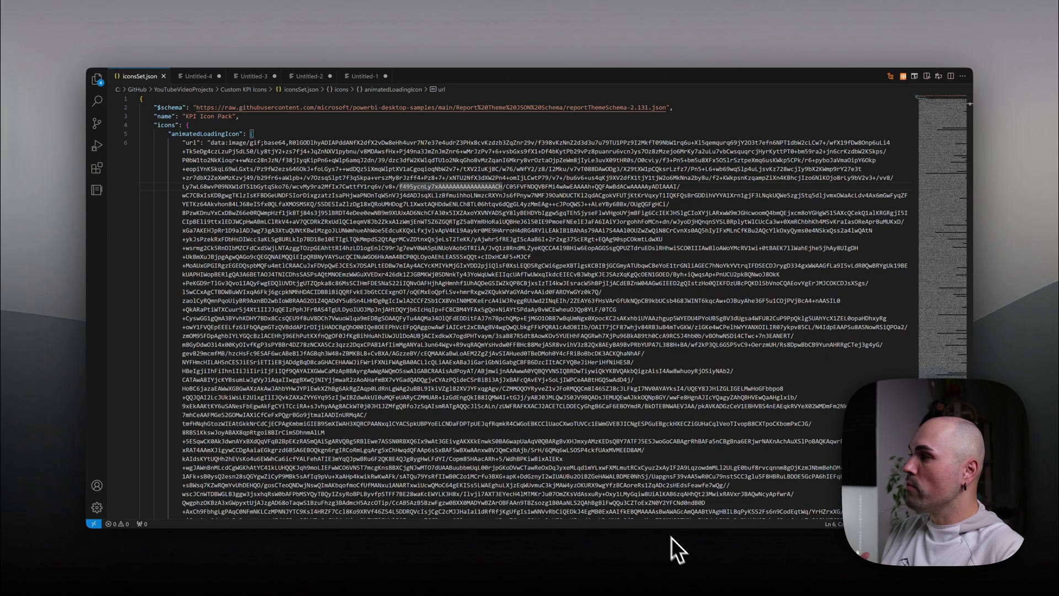
click(184, 107)
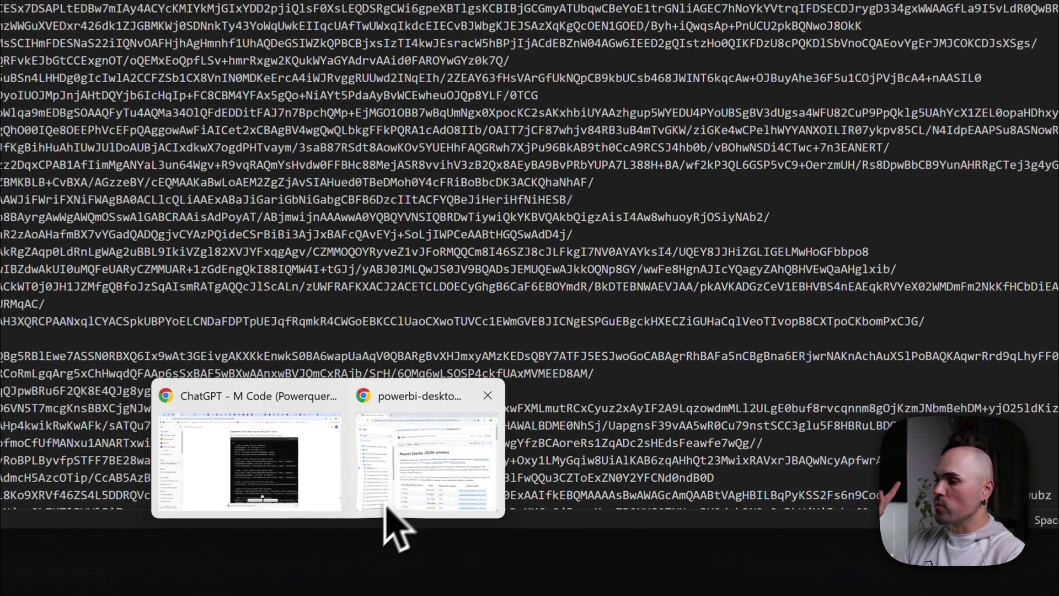
click(389, 522)
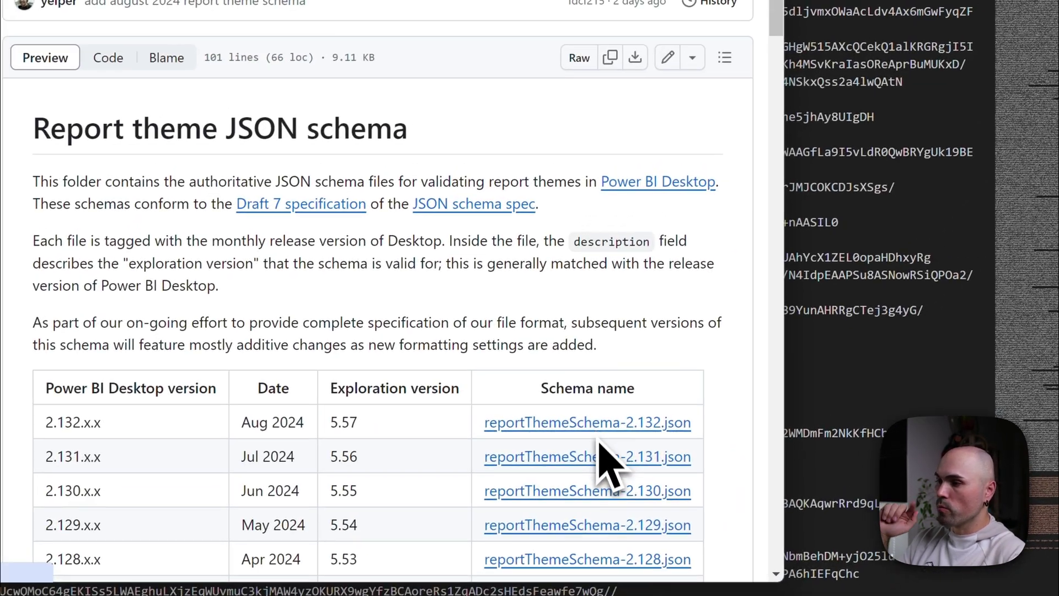
Open the raw reportThemeSchema-2.132.json file, then return to iconsSet.json.
click(601, 431)
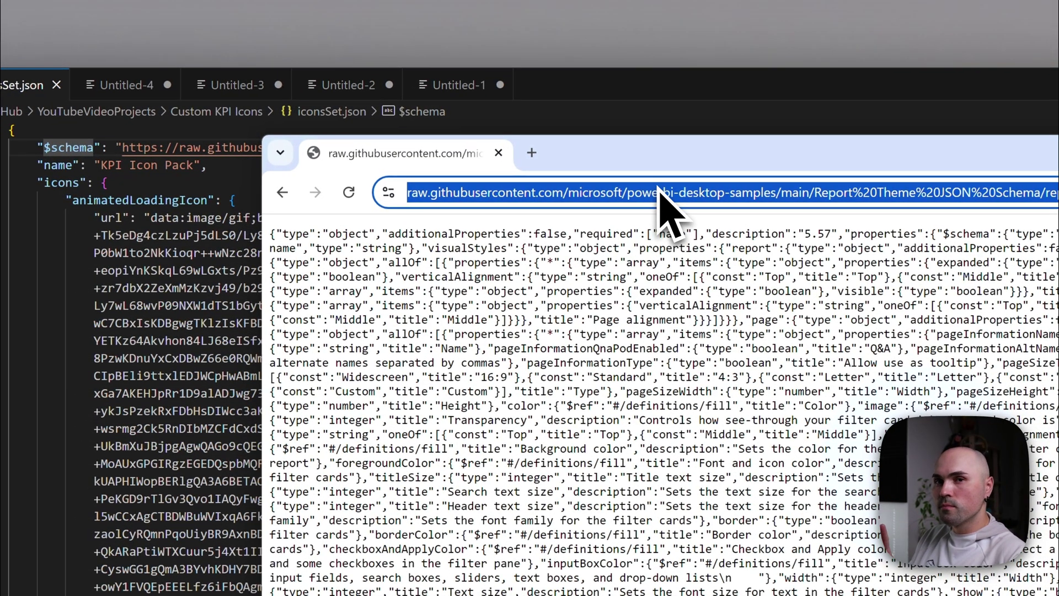
click(411, 65)
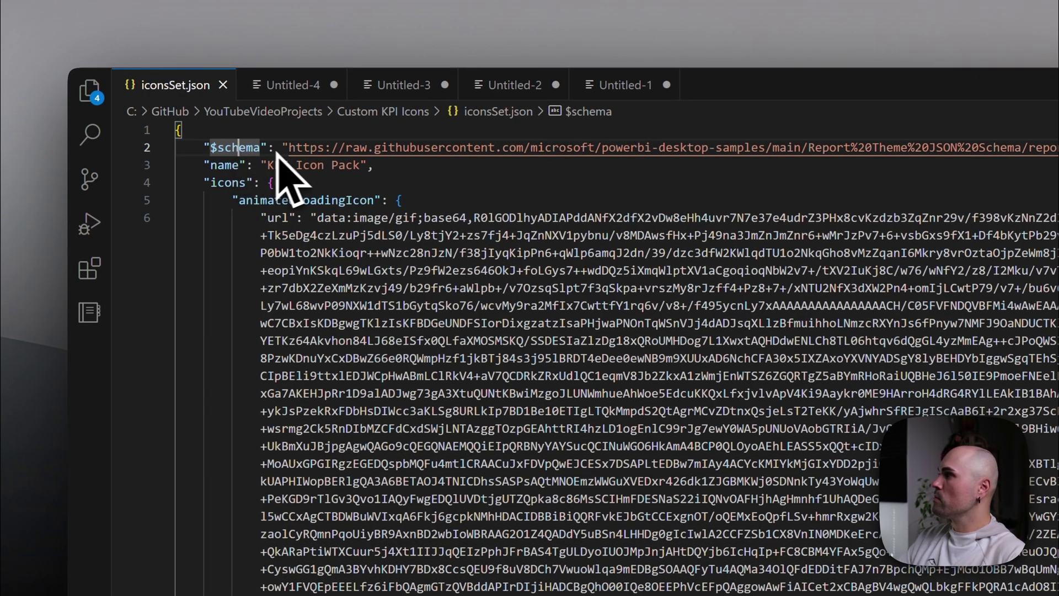
Change the $schema URL from reportThemeSchema-2.131.json to 2.132, undoing a mistaken paste.
click(287, 147)
drag(287, 147, 1058, 149)
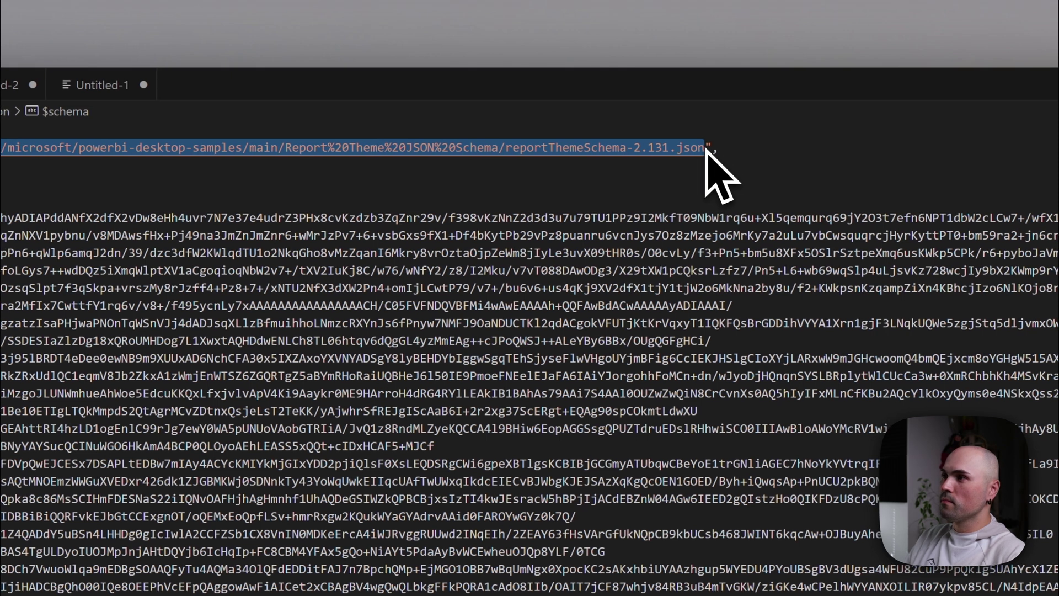
drag(676, 148, 666, 148)
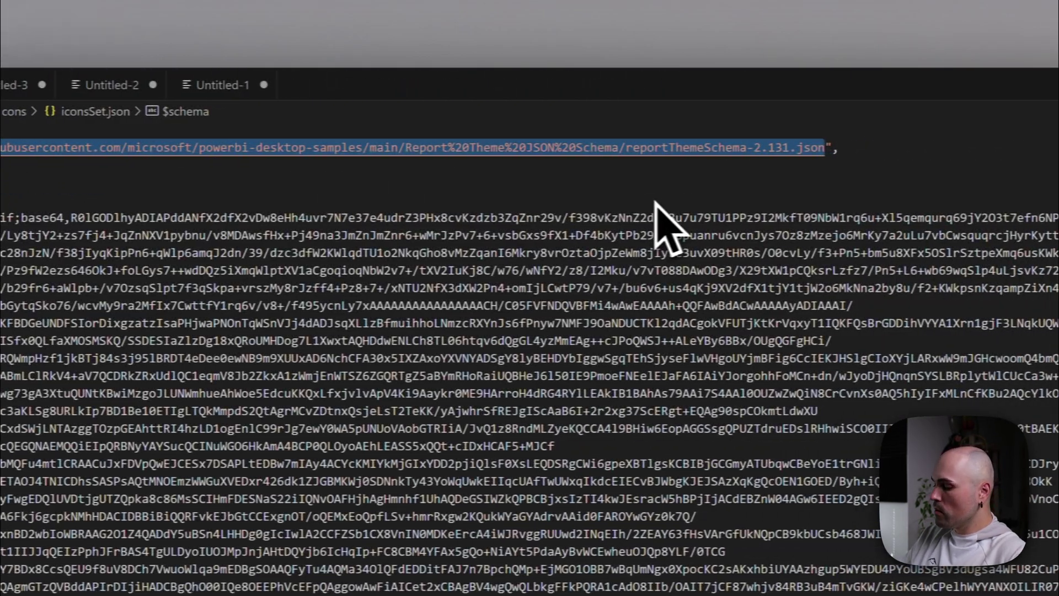
key(ctrl+v)
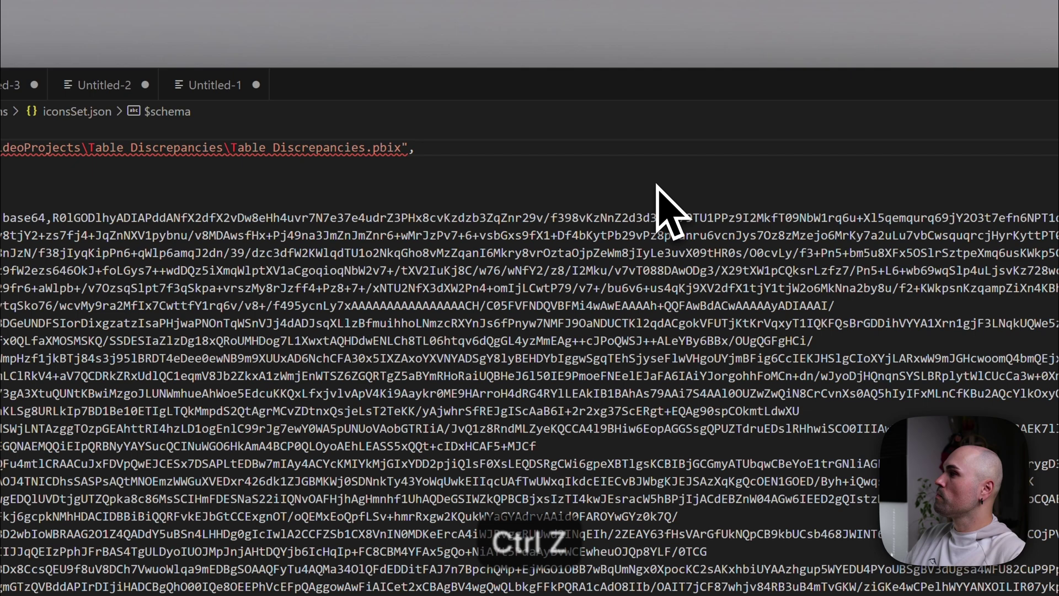
key(ctrl+z)
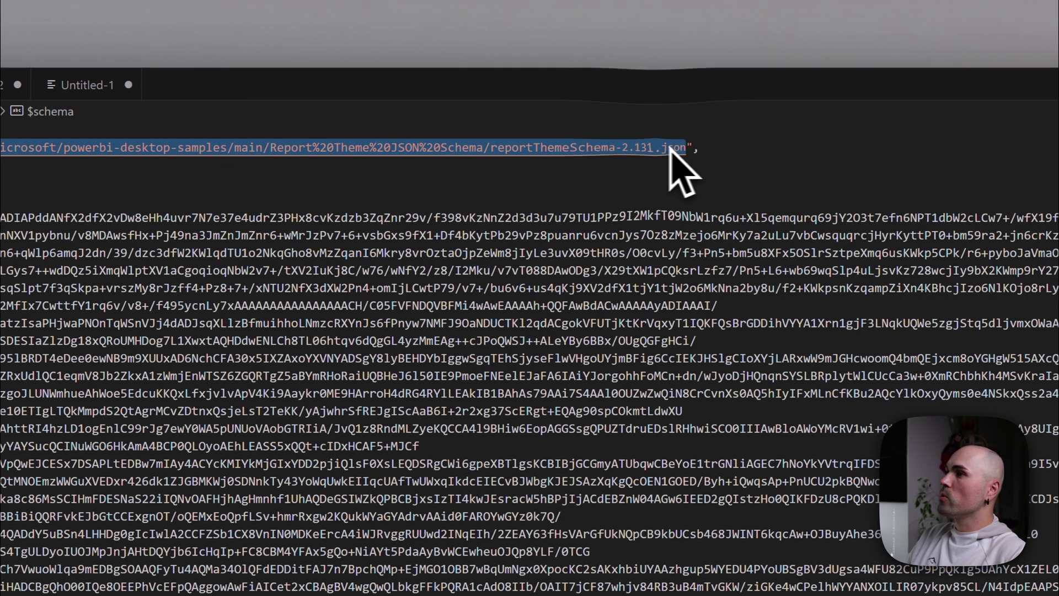
click(651, 148)
key(BackSpace)
text(2)
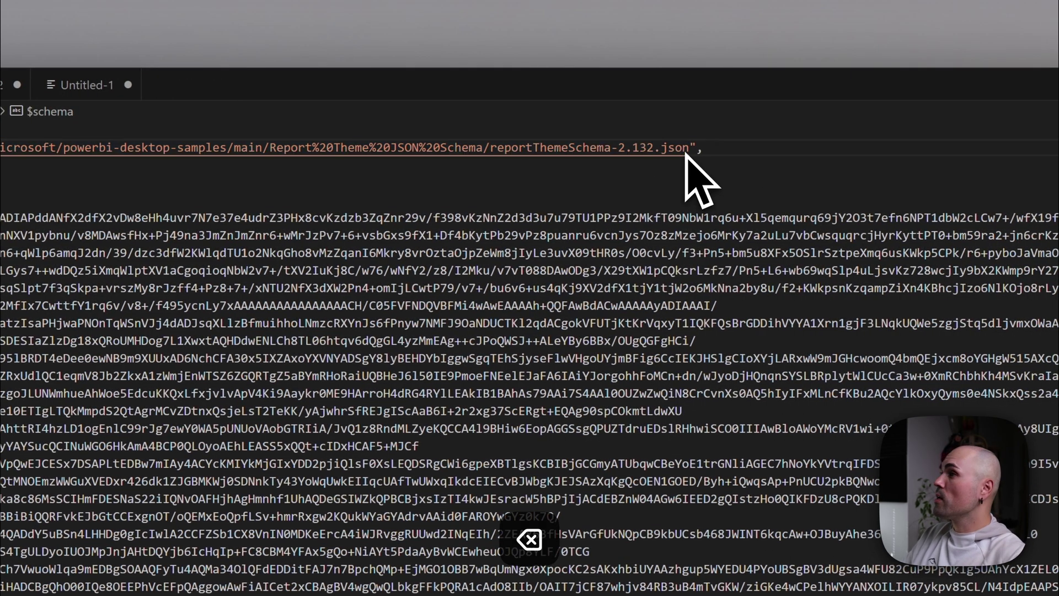
key(Down)
key(Down)
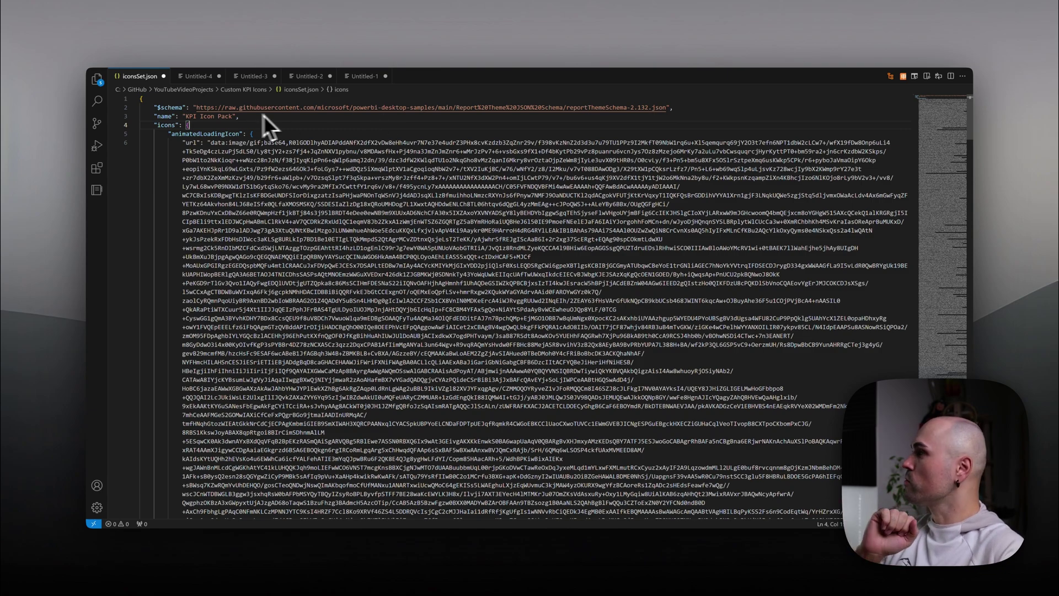
click(168, 116)
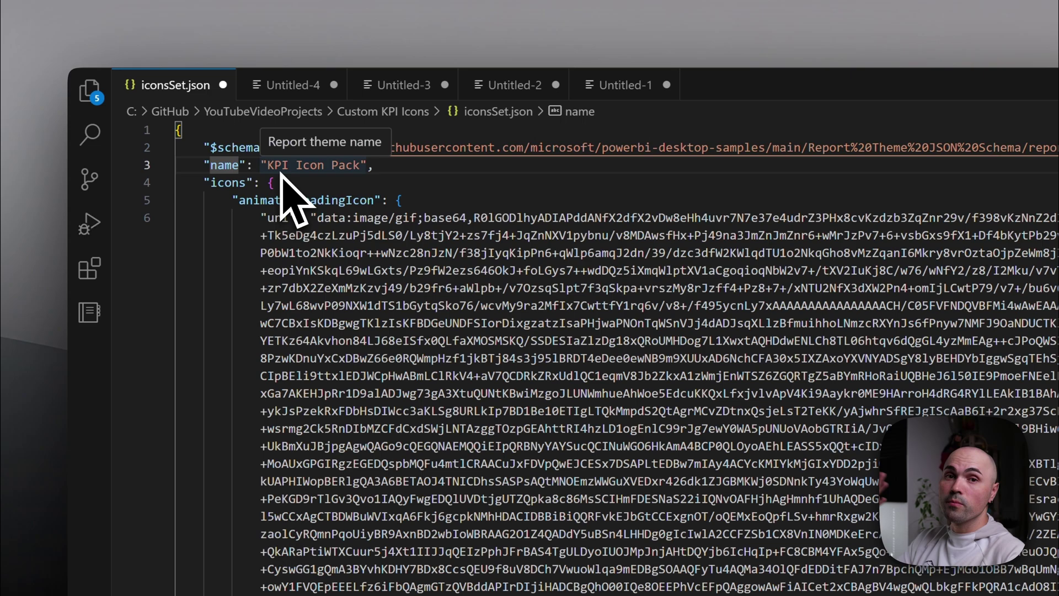
double_click(346, 165)
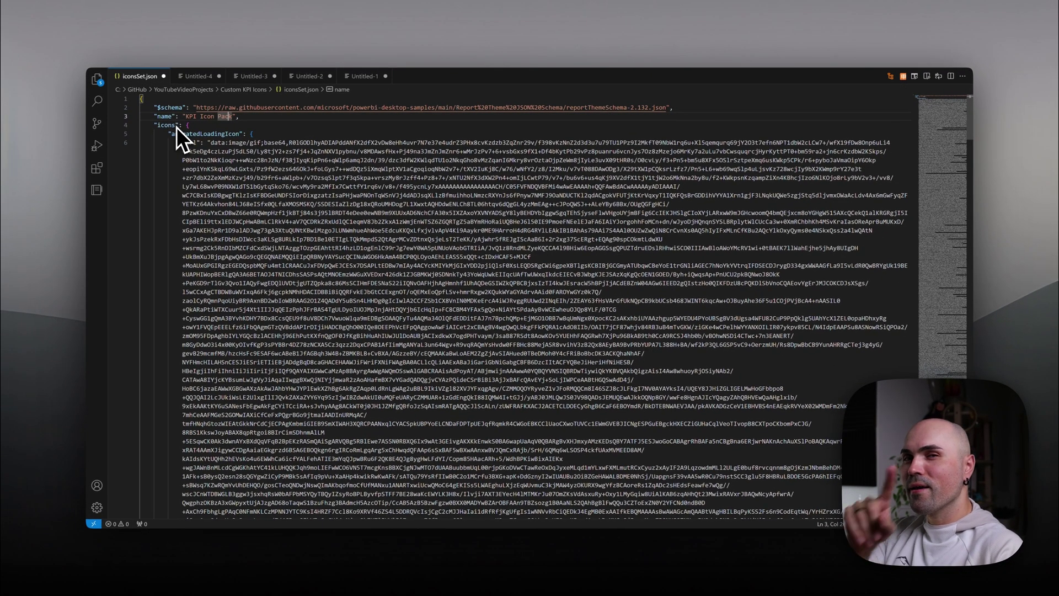
double_click(176, 126)
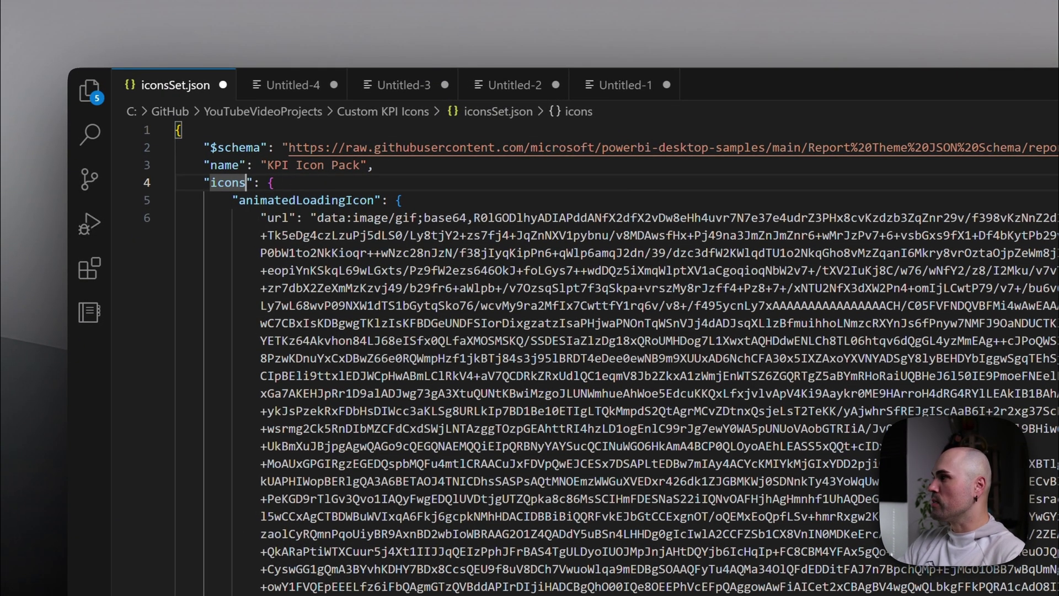
click(277, 201)
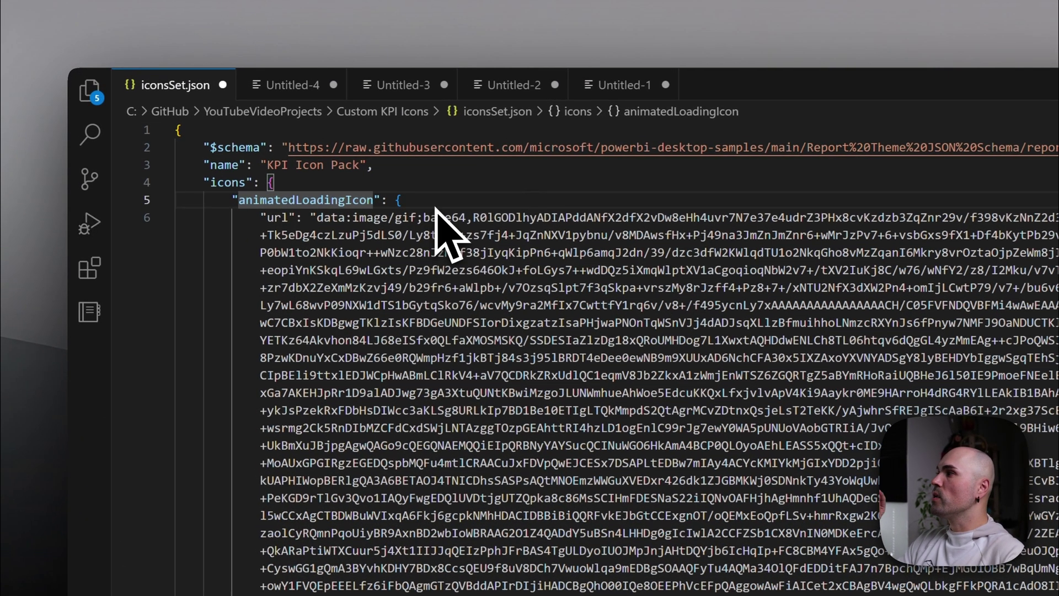
click(424, 202)
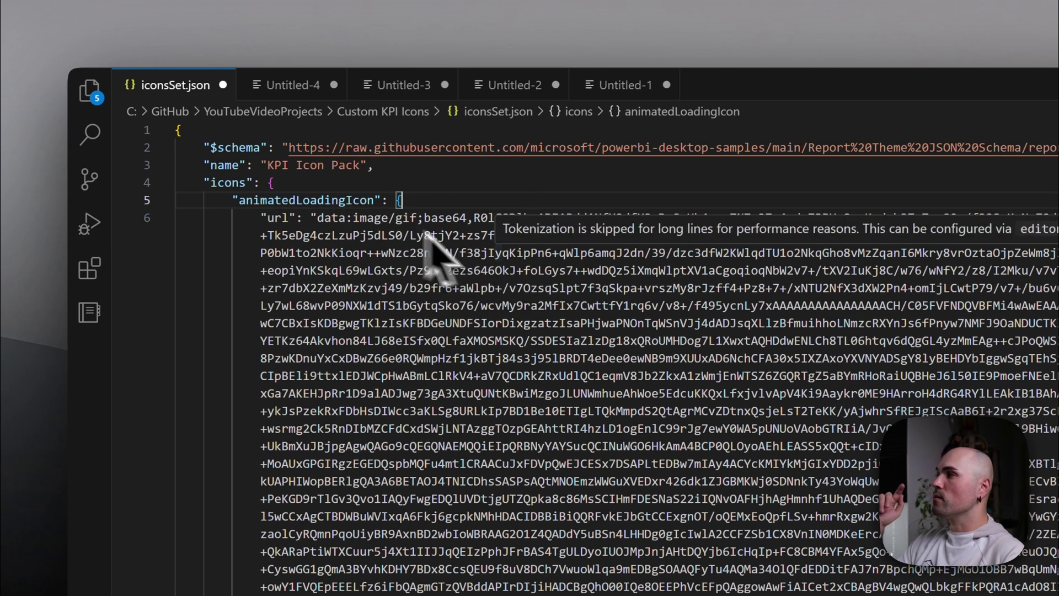
double_click(278, 218)
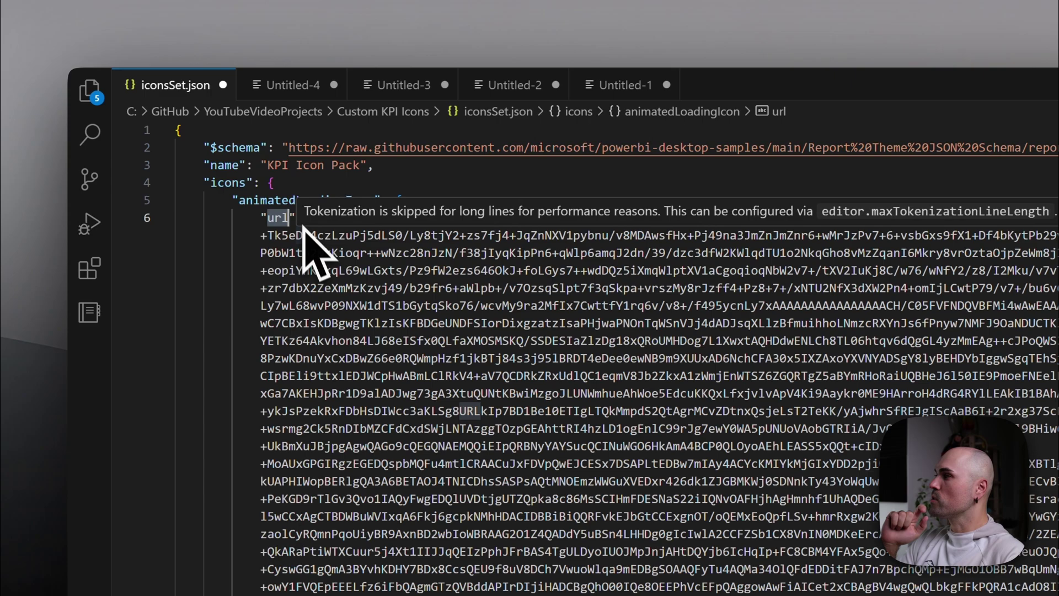
double_click(307, 237)
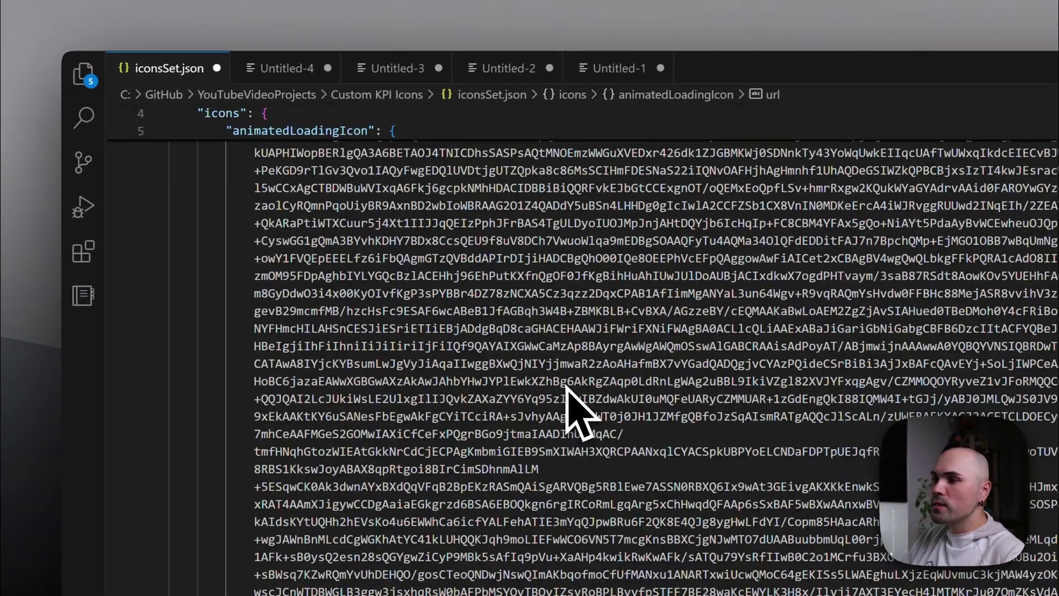
scroll(568, 387, down, 10)
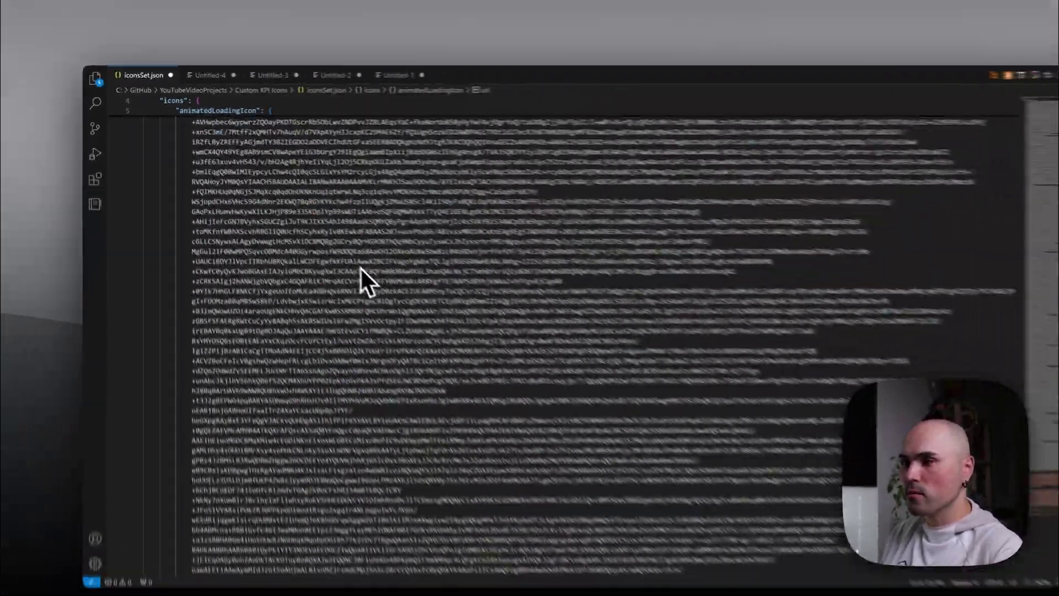
scroll(334, 248, down, 10)
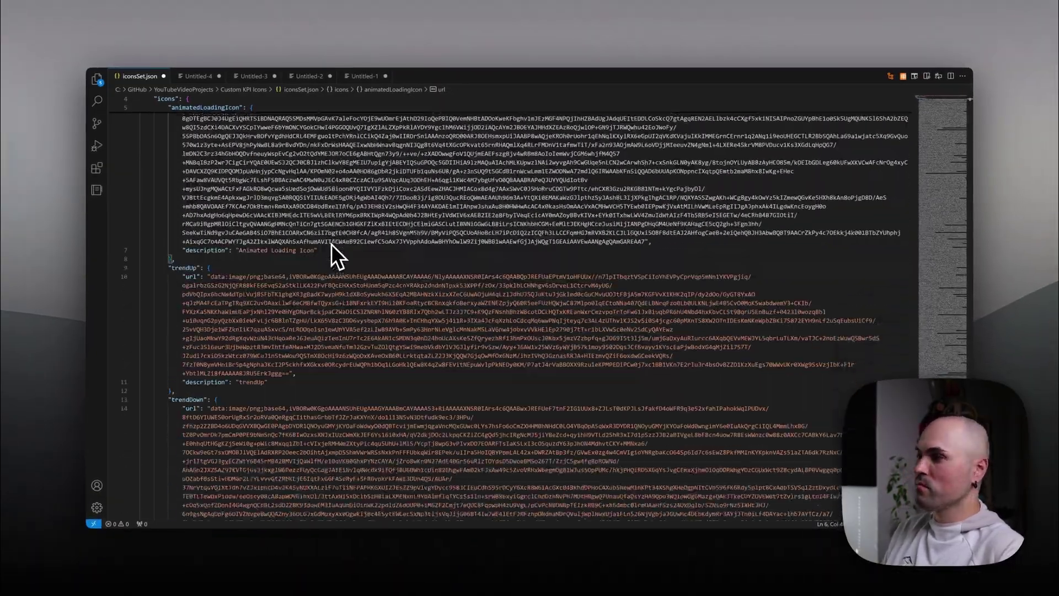
scroll(331, 243, up, 15)
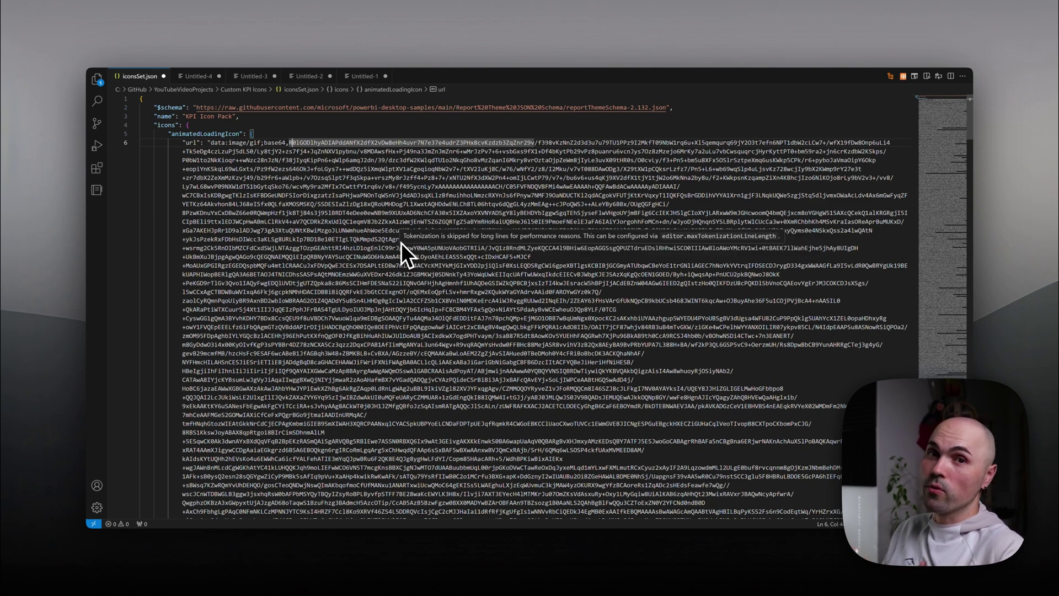
scroll(408, 182, down, 15)
scroll(305, 226, up, 8)
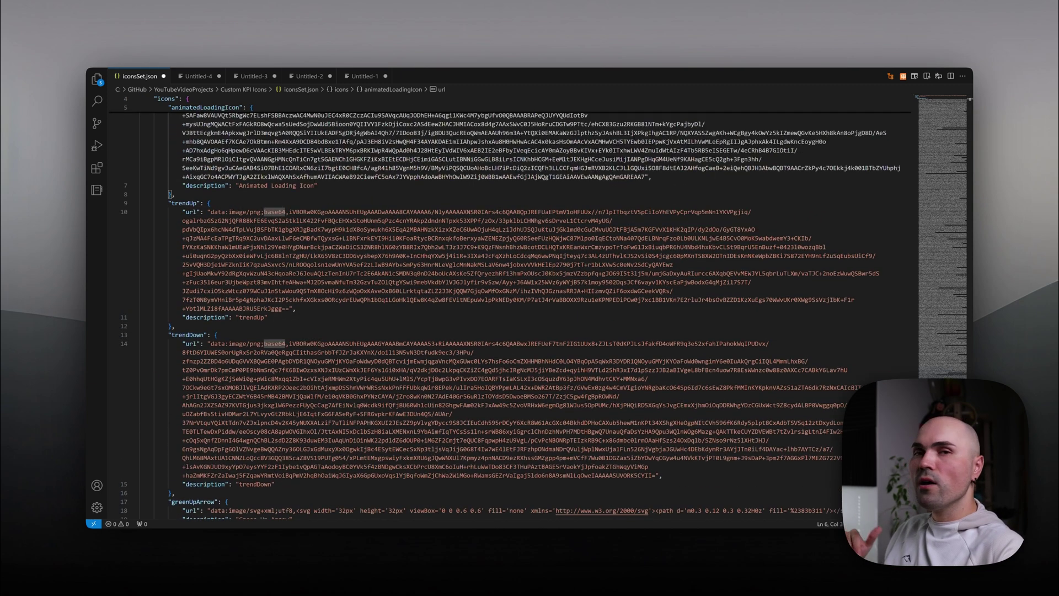
scroll(273, 230, up, 4)
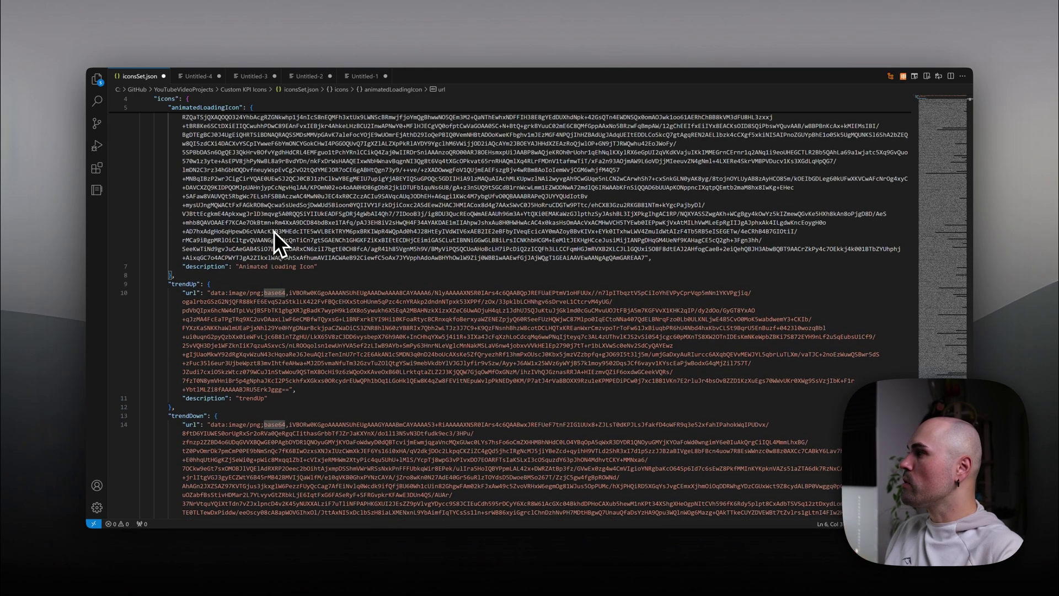
click(194, 315)
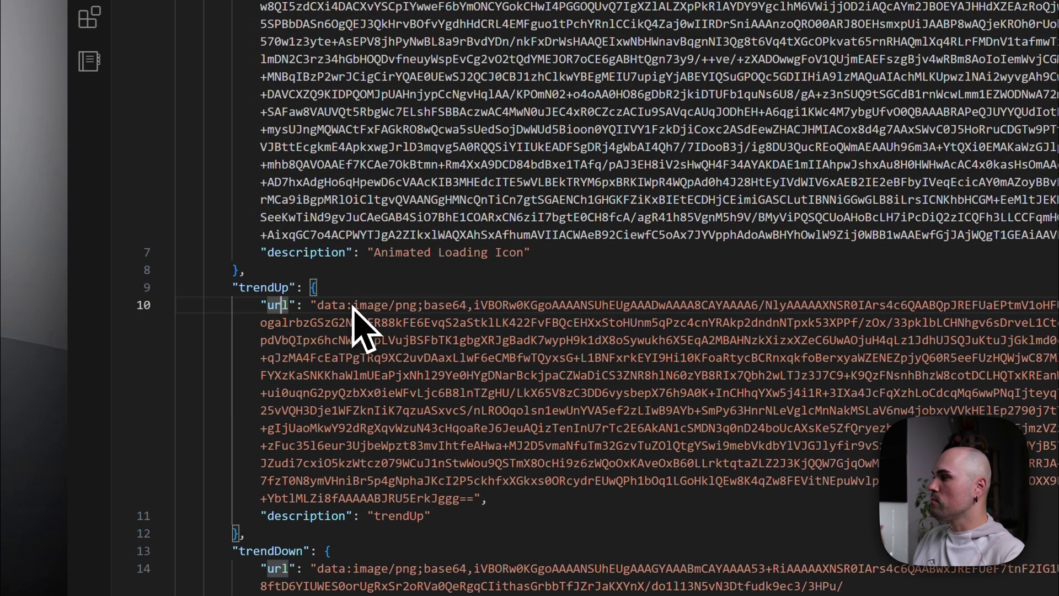
click(410, 306)
double_click(409, 306)
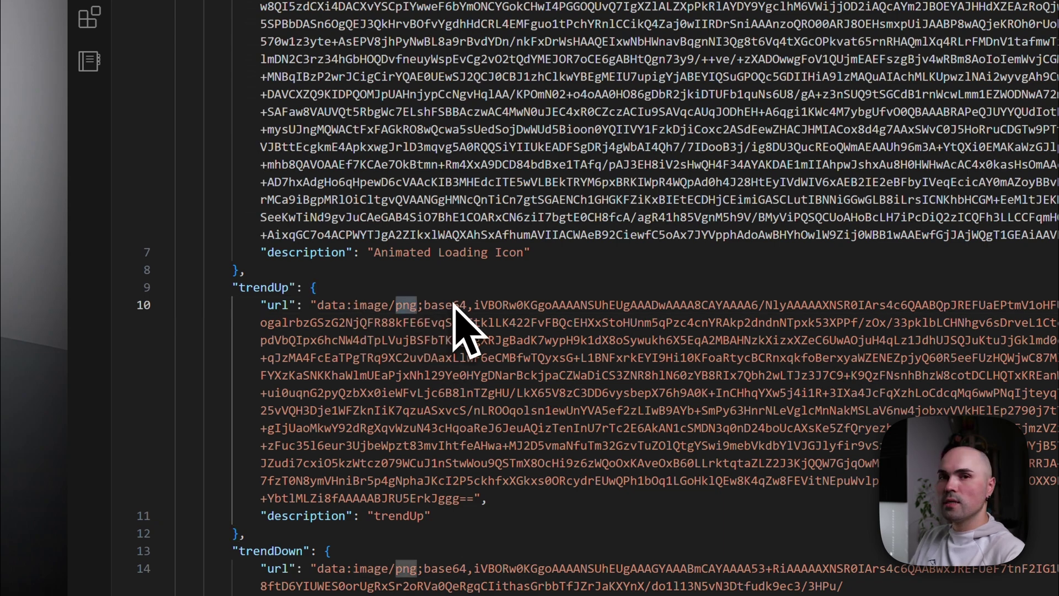
double_click(456, 304)
double_click(499, 309)
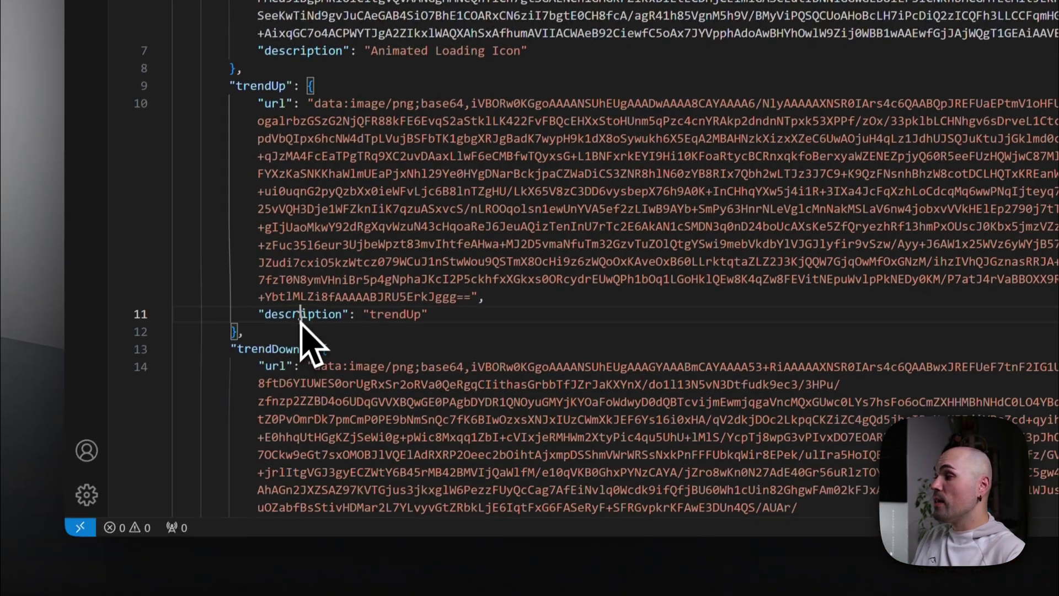
double_click(282, 384)
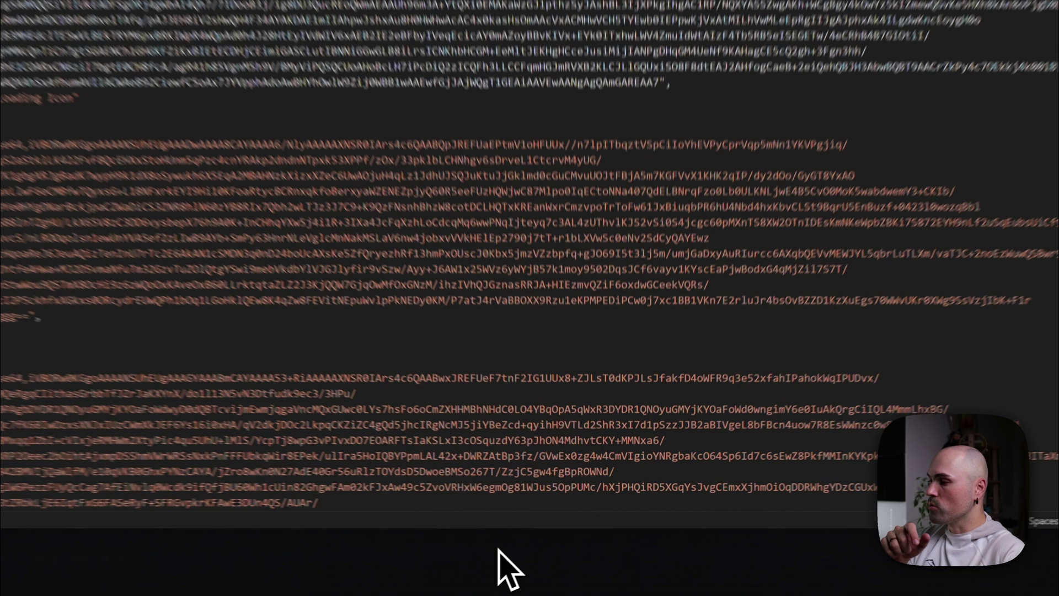
click(569, 449)
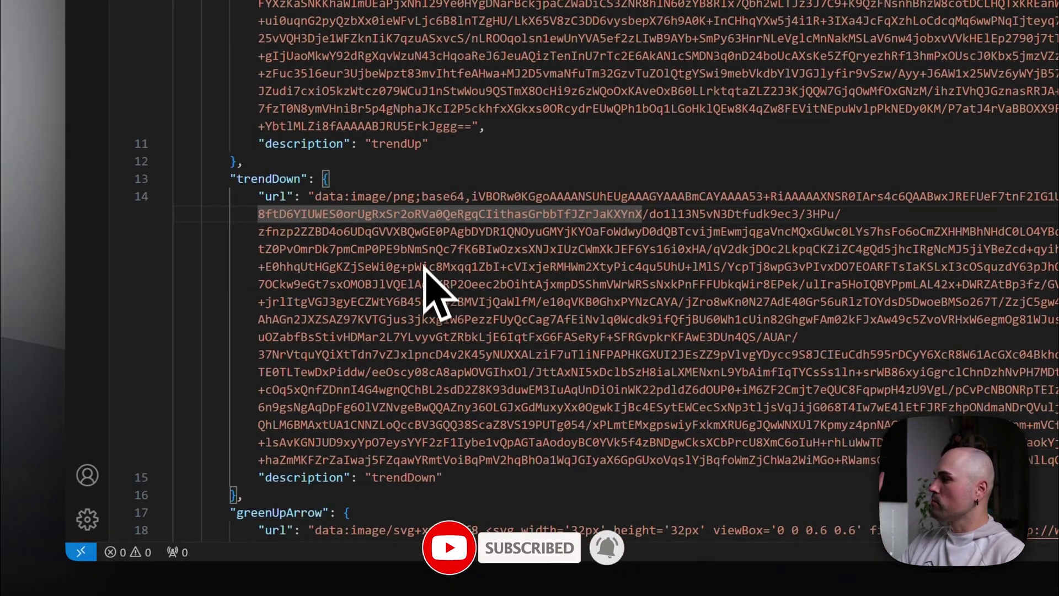
click(422, 268)
scroll(435, 273, down, 3)
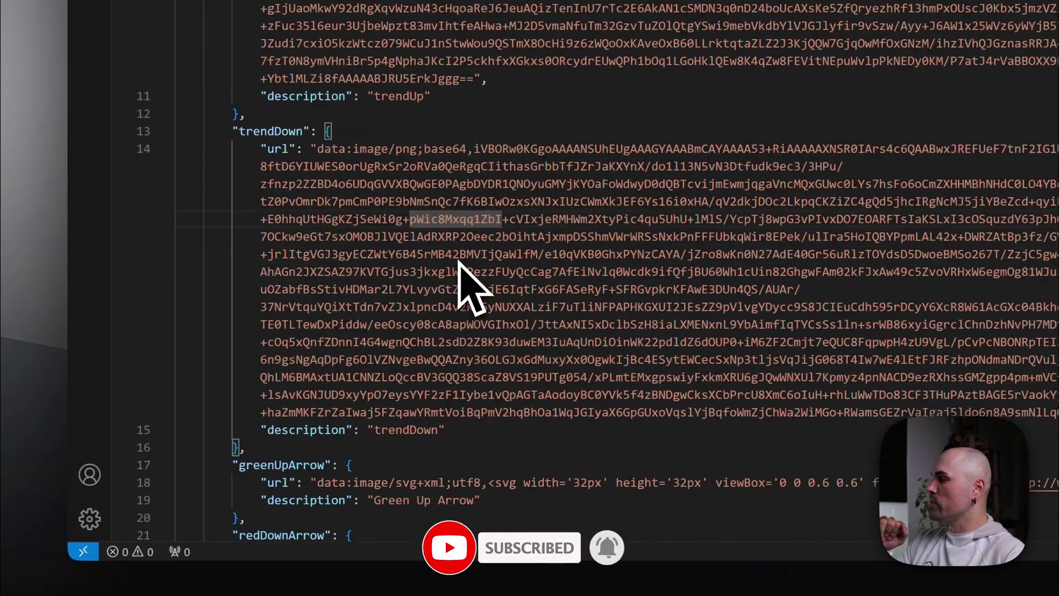
click(452, 257)
scroll(453, 270, down, 5)
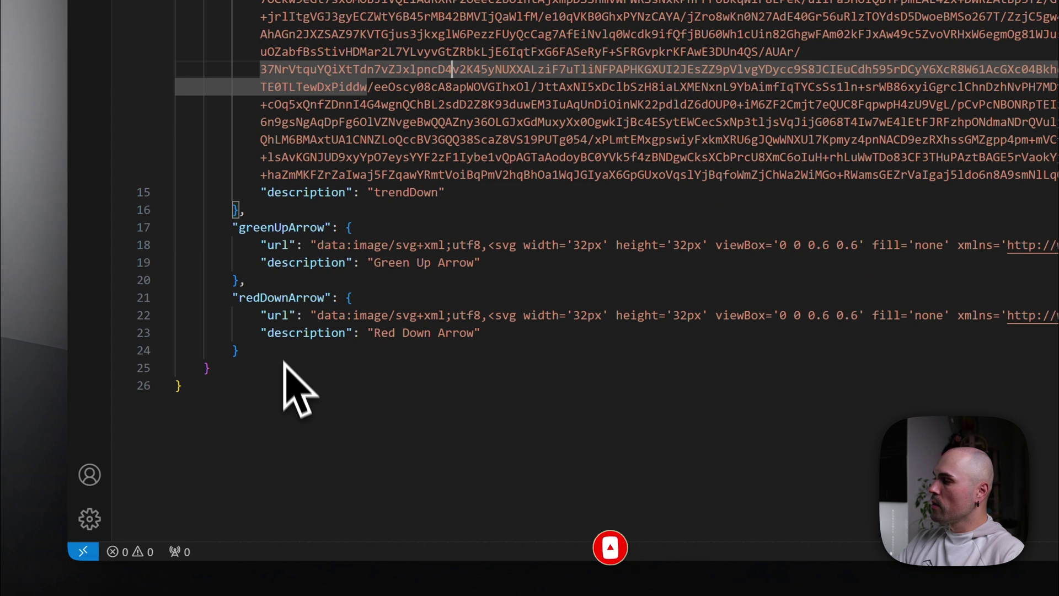
click(295, 228)
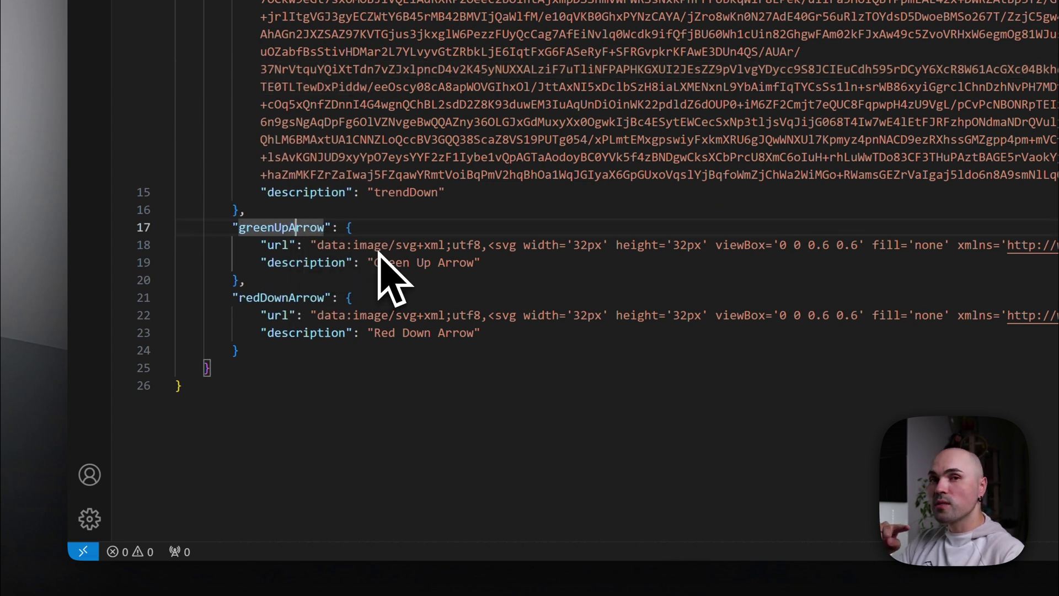
click(439, 245)
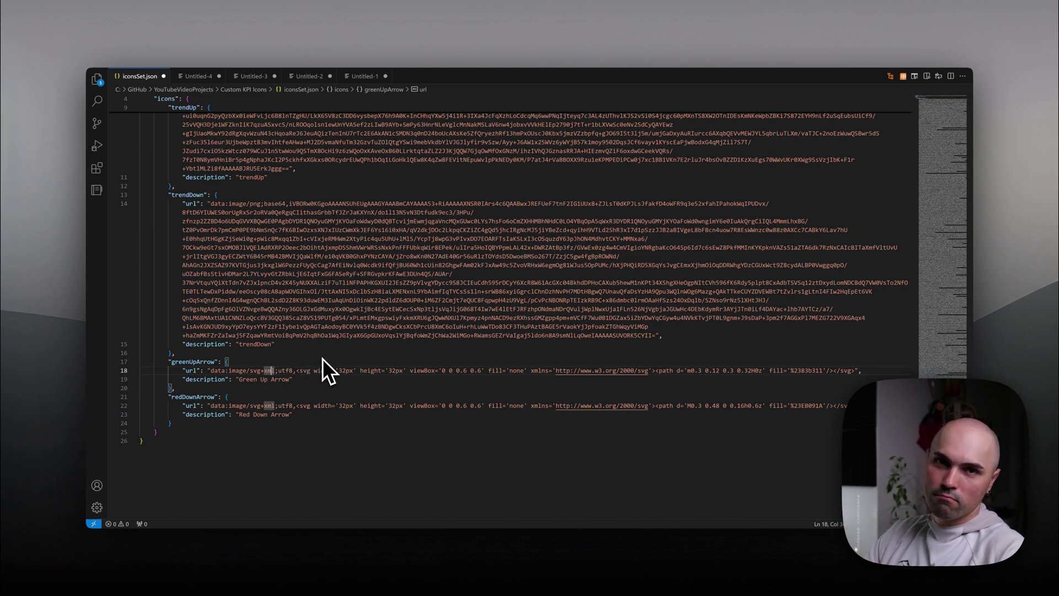
Review the greenUpArrow, redDownArrow and trendDown entries, comparing base64 and inline SVG urls.
click(168, 361)
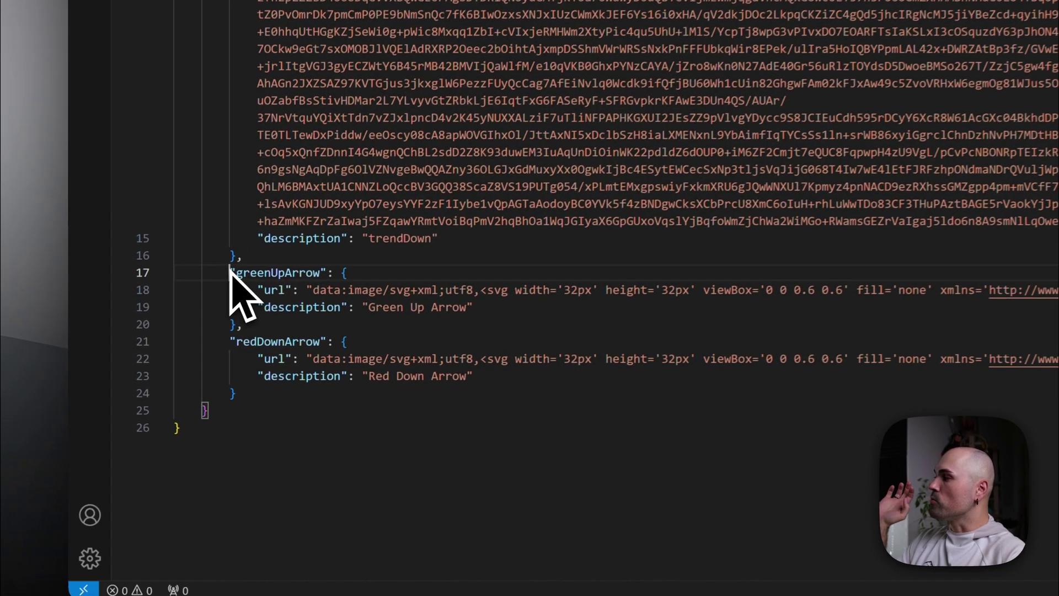
drag(230, 268, 261, 327)
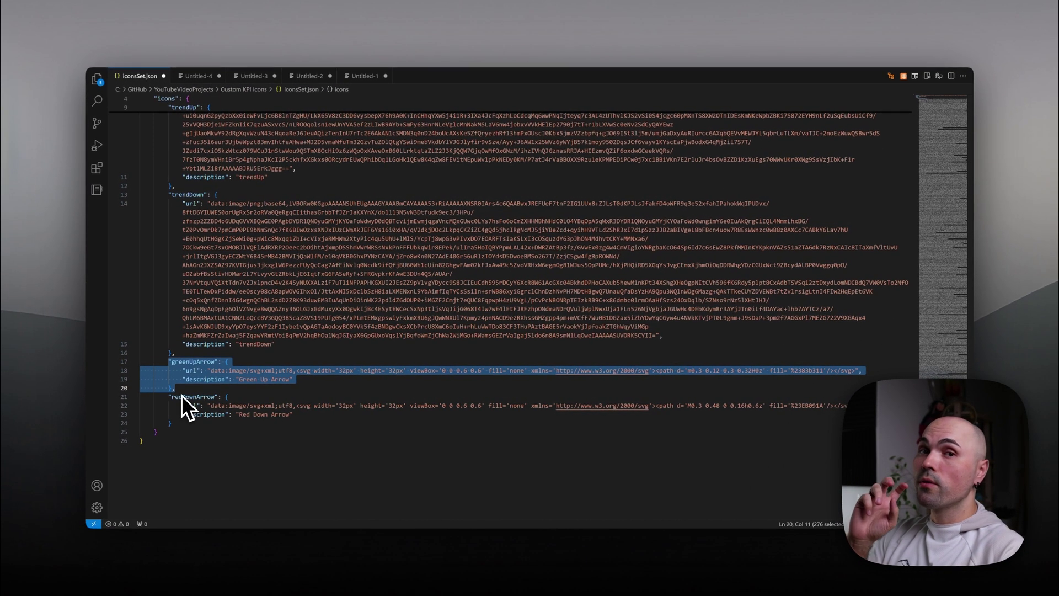
click(181, 395)
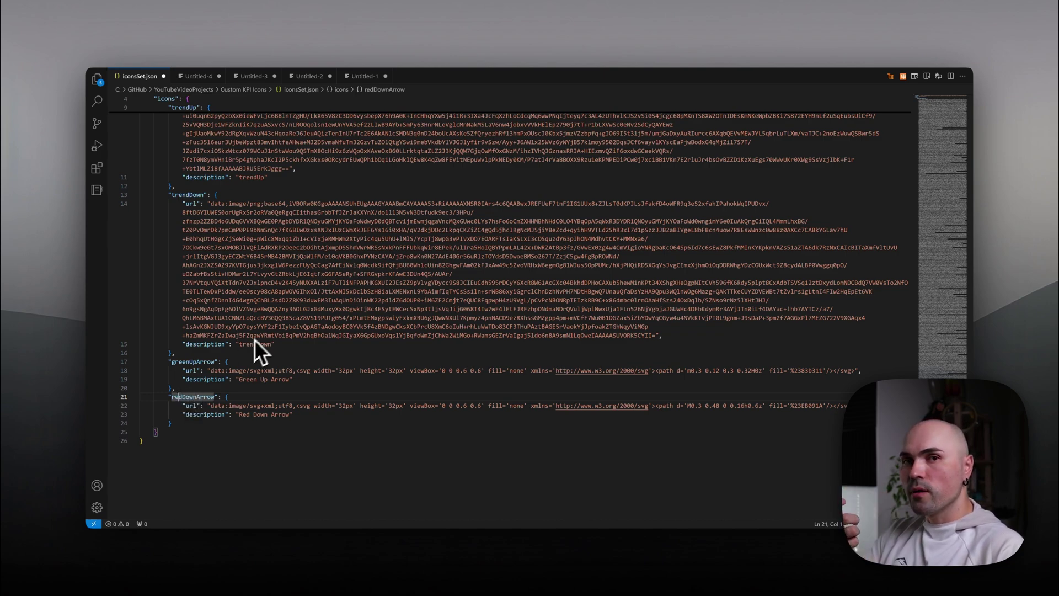
click(279, 204)
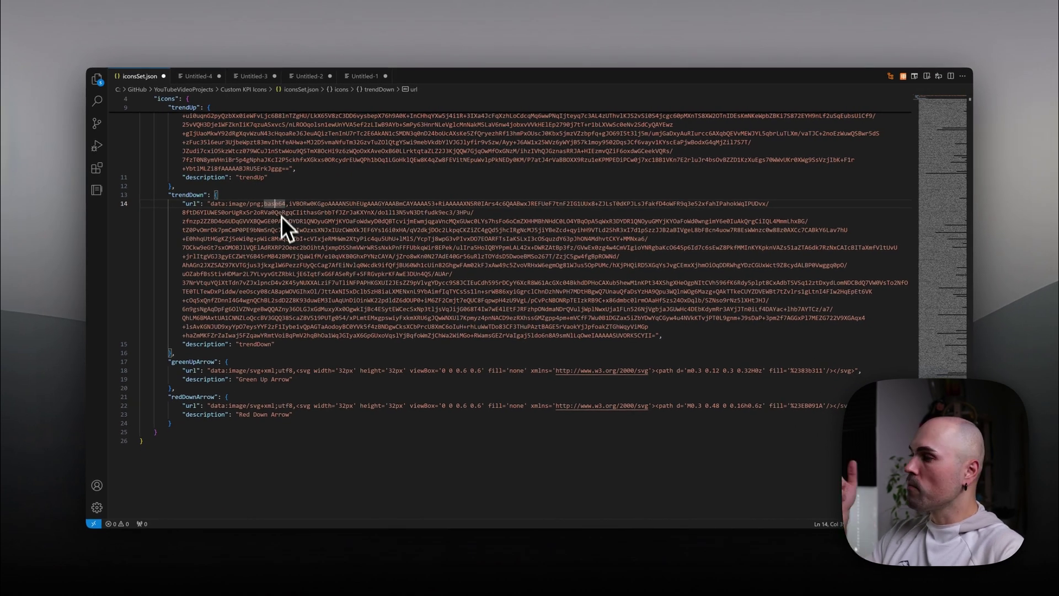
click(262, 371)
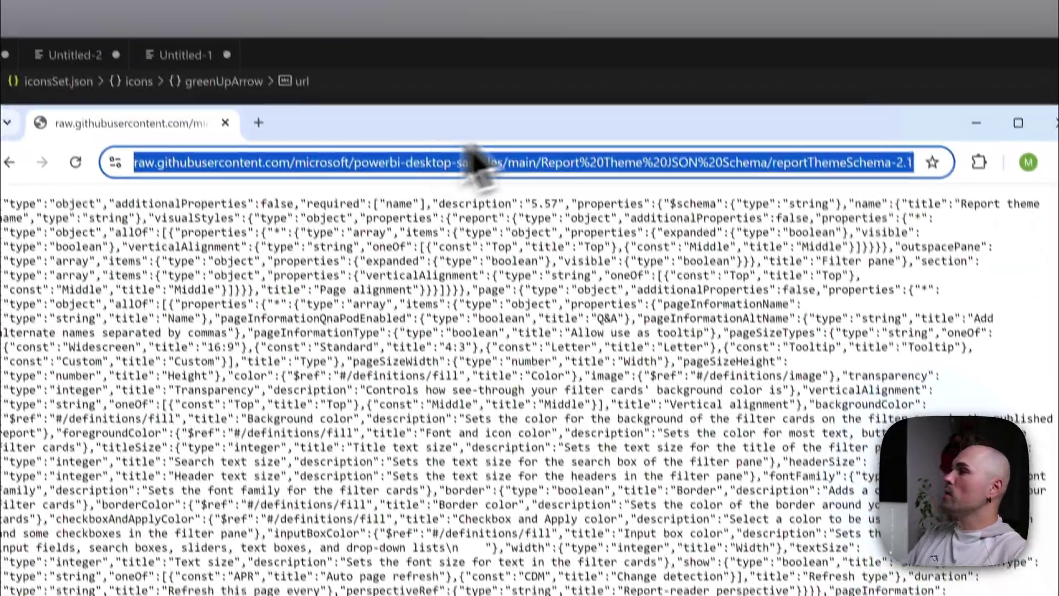
click(258, 122)
Recolour svgviewer.dev's Up arrow fill to rgb(230, 0, 0) and copy its encodeURIComponent data URI.
text(svg)
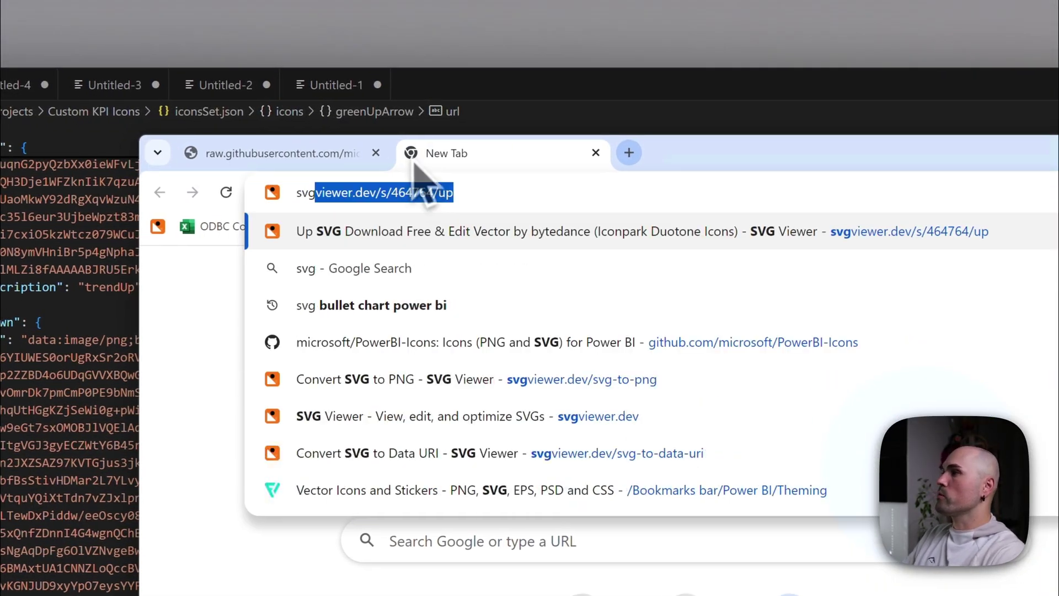
key(Return)
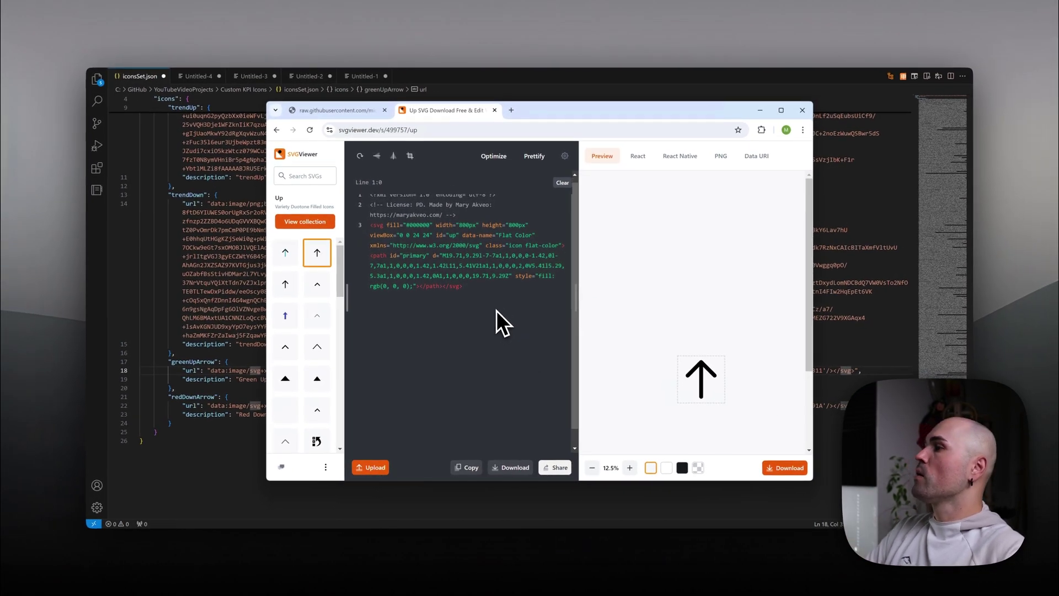
scroll(727, 349, down, 2)
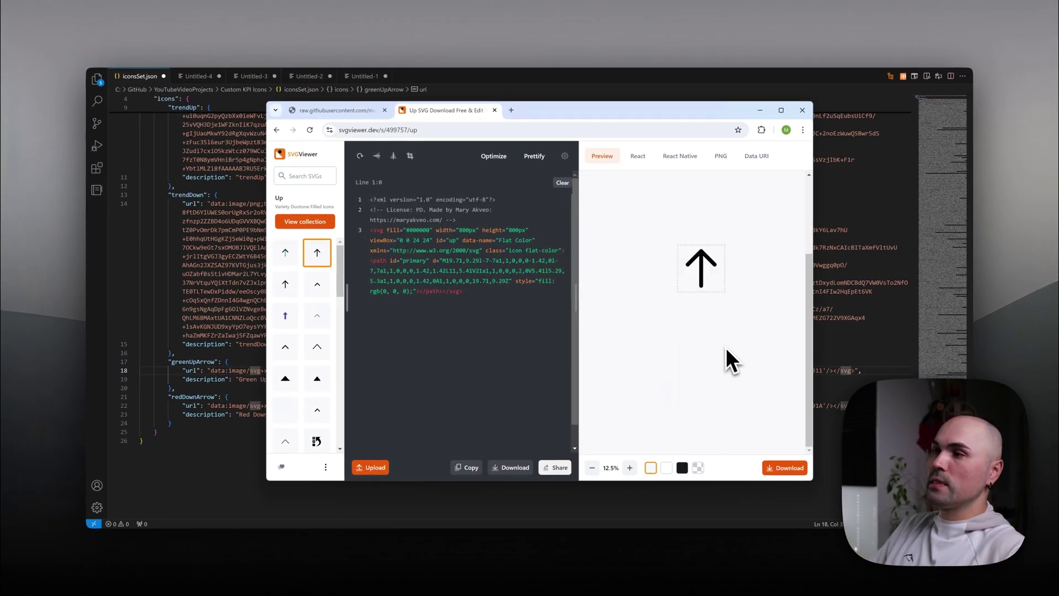
click(496, 333)
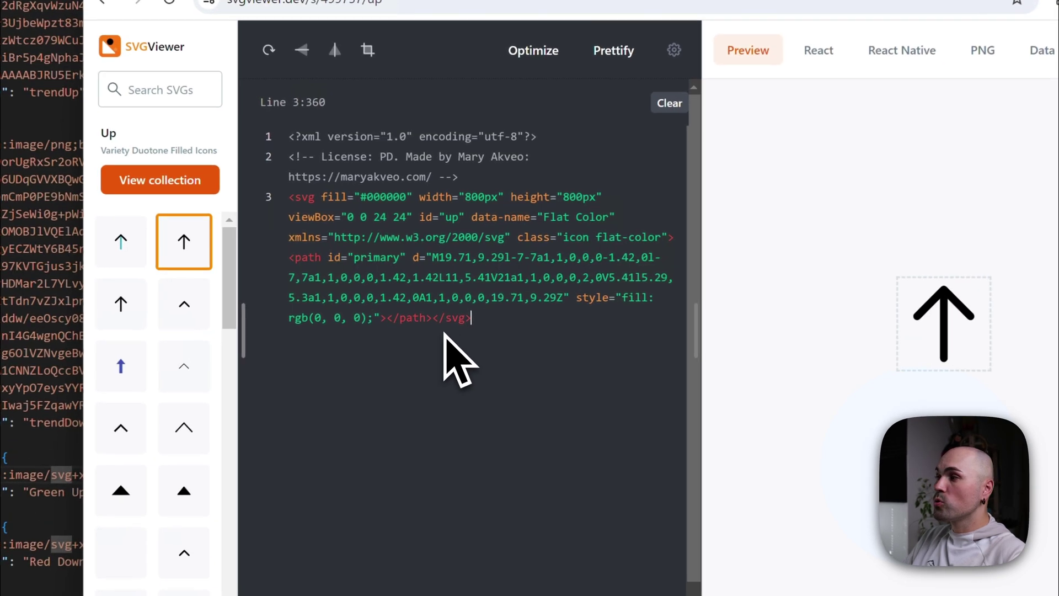
click(314, 321)
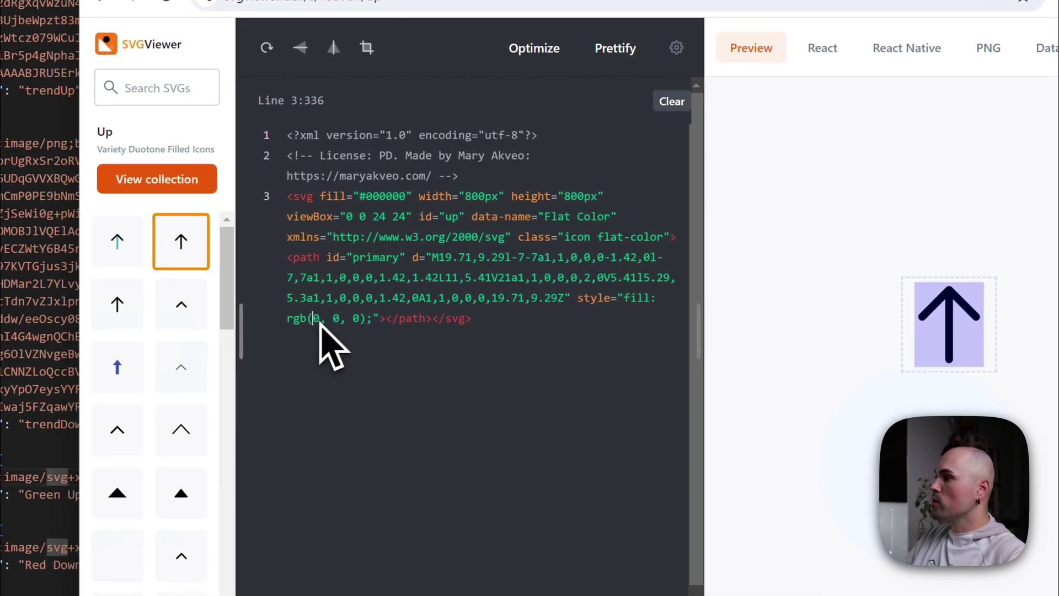
key(BackSpace)
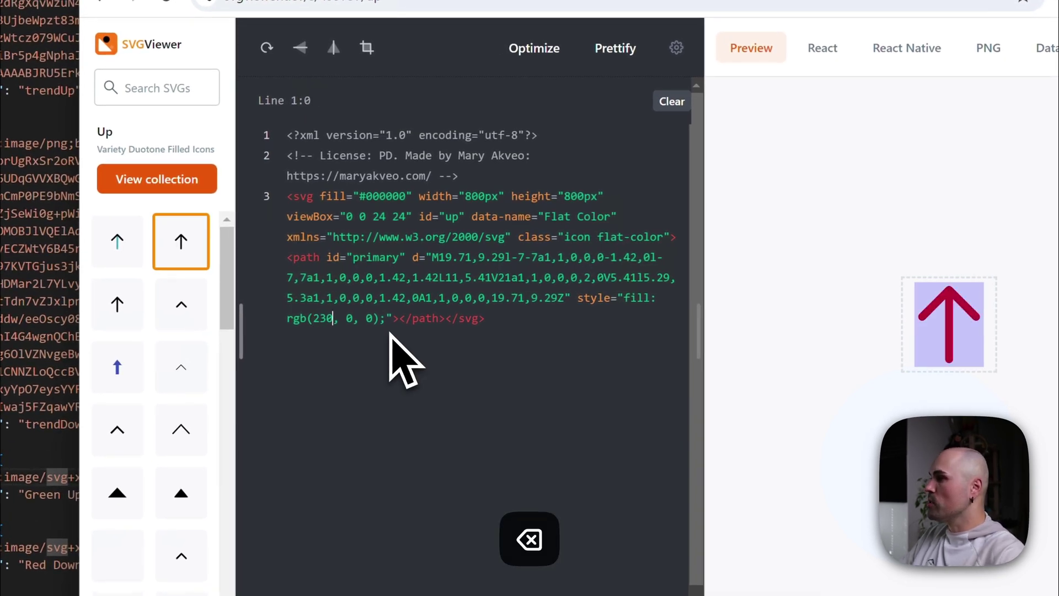
click(396, 334)
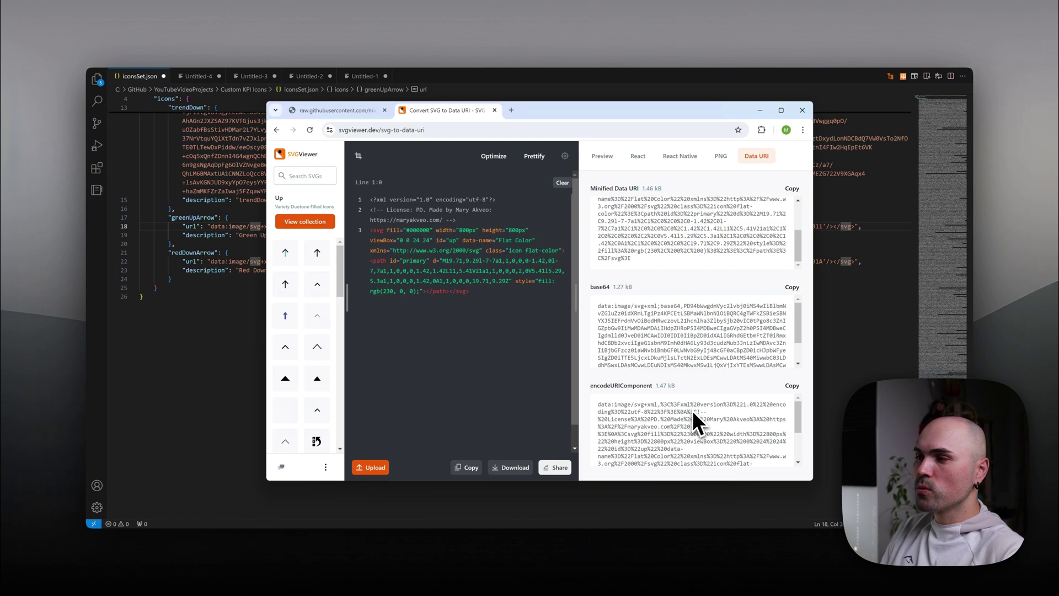
click(792, 386)
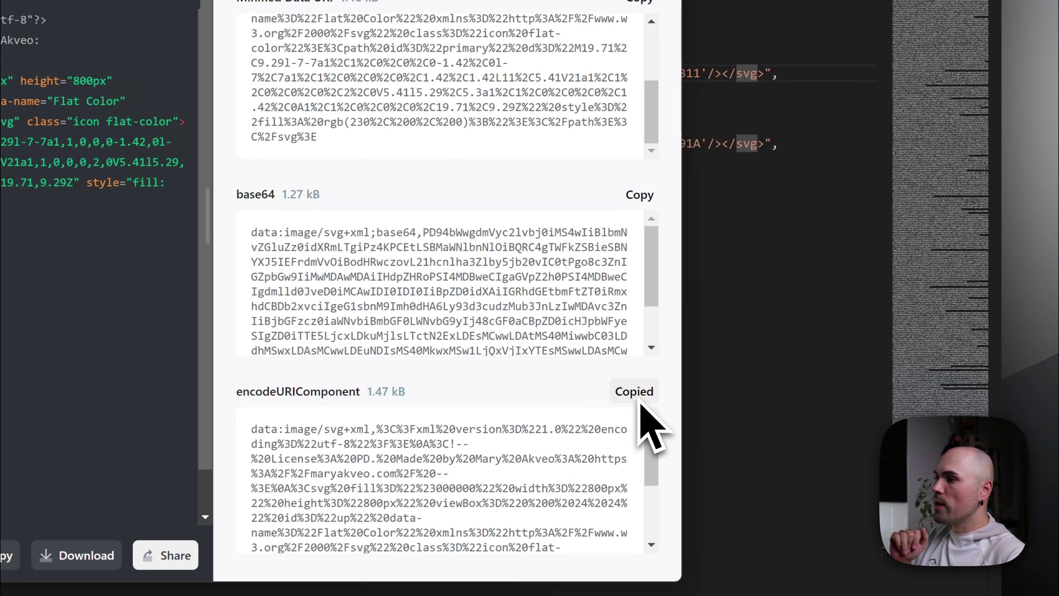
click(752, 347)
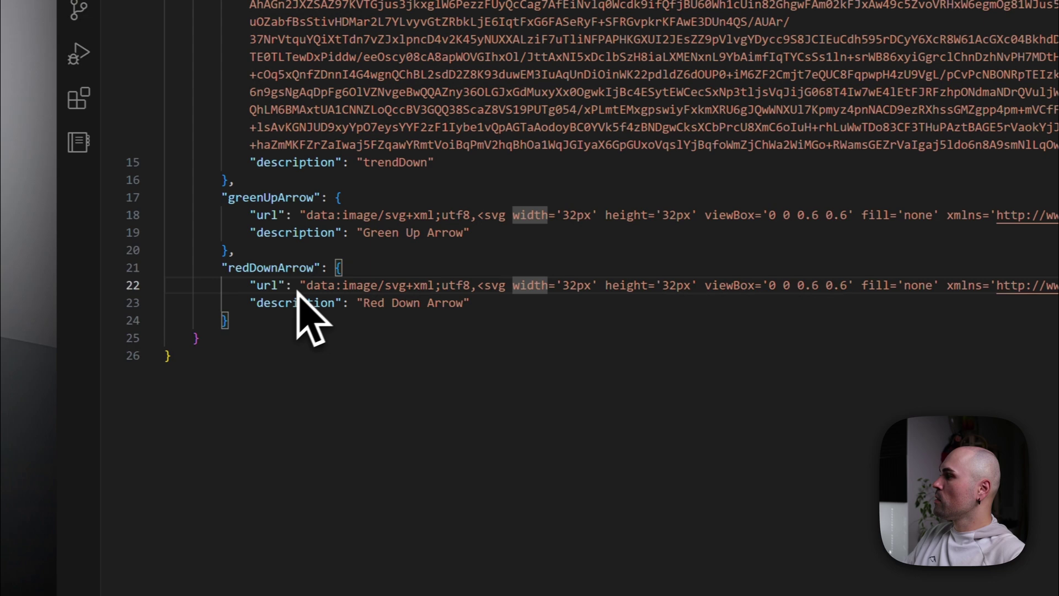
Paste the data URI over redDownArrow's url, then undo to keep the inline SVG with fill %23EB091A.
click(305, 287)
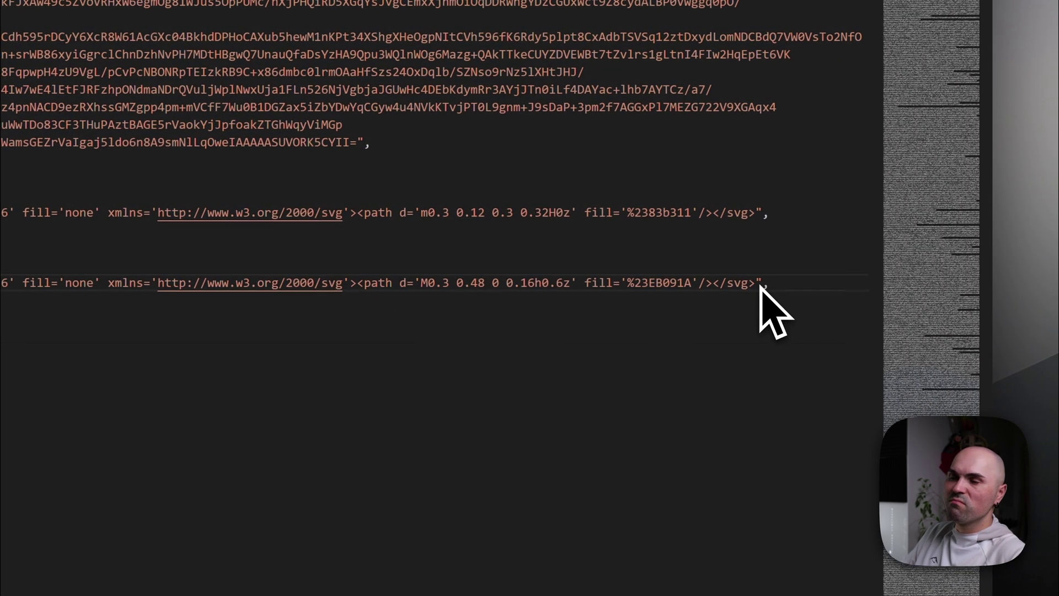
shift+click(760, 284)
scroll(811, 353, down, 1)
key(ctrl+v)
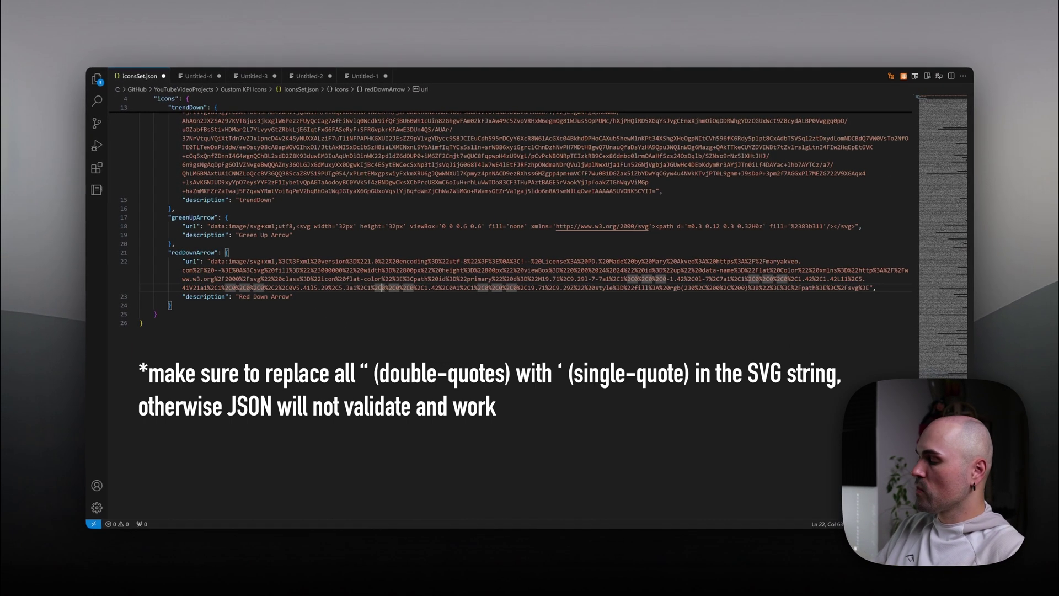
key(ctrl+z)
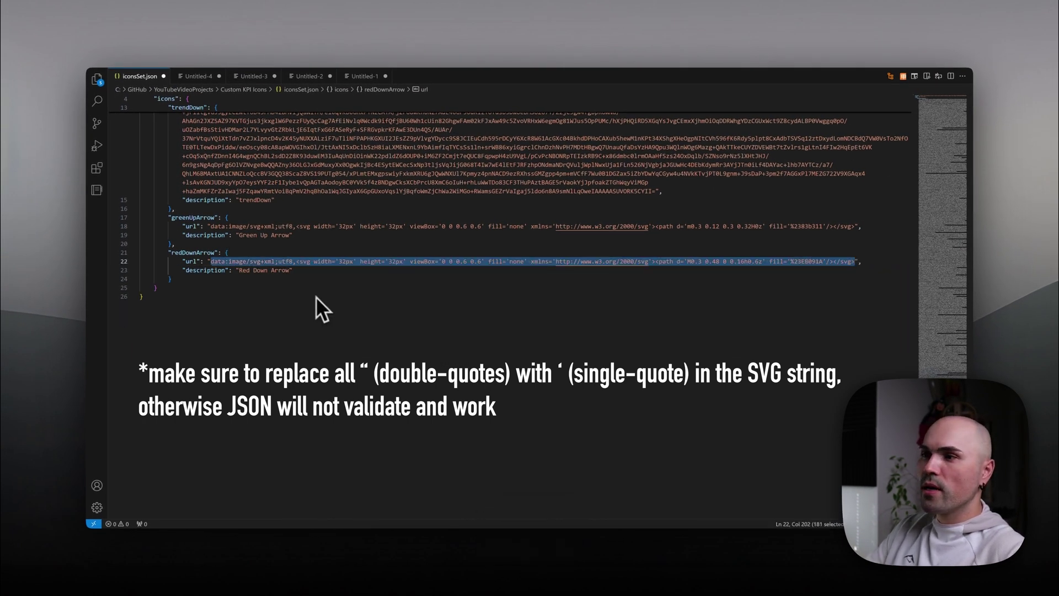
click(468, 266)
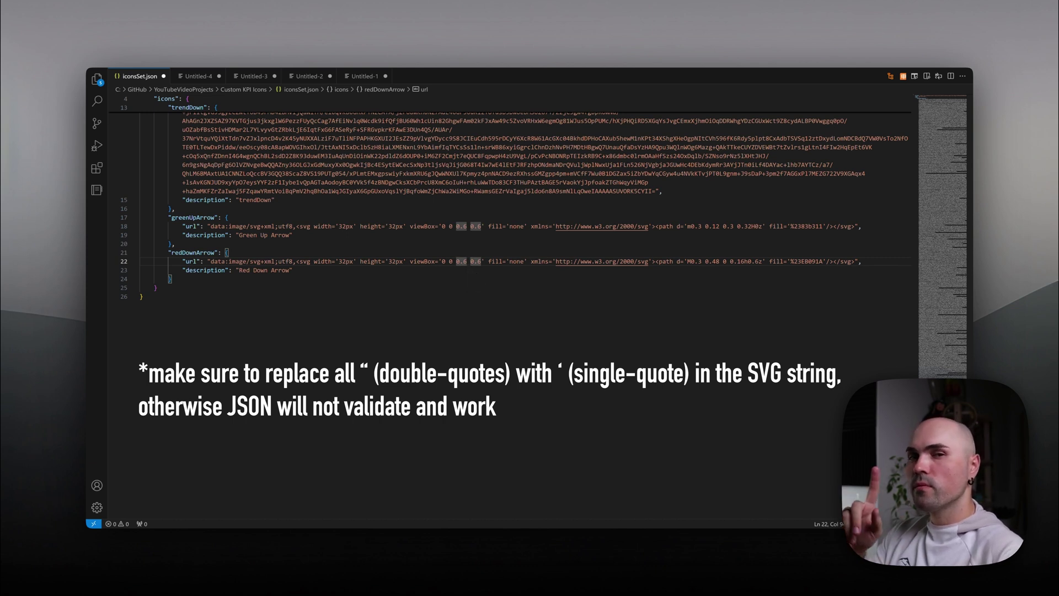
key(Down)
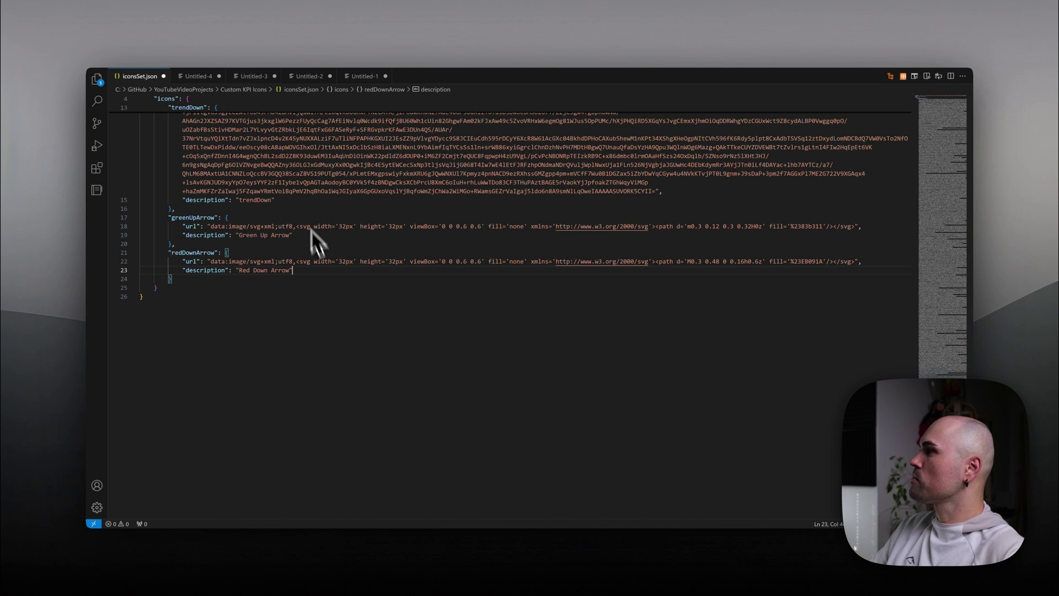
Return to Power BI and close the open Icons formatting dialog.
mouse_move(528, 533)
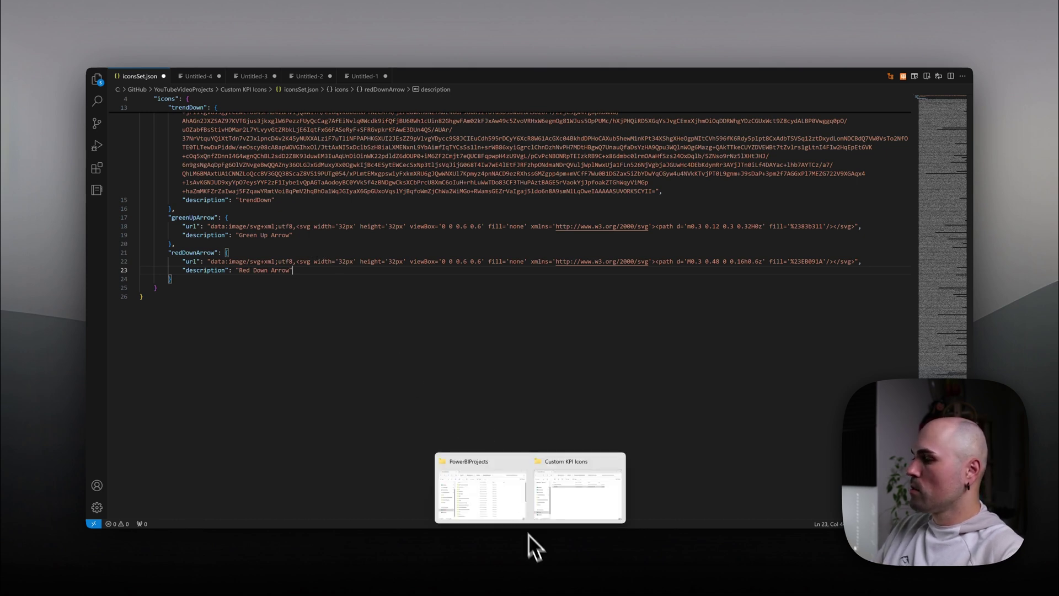
click(561, 534)
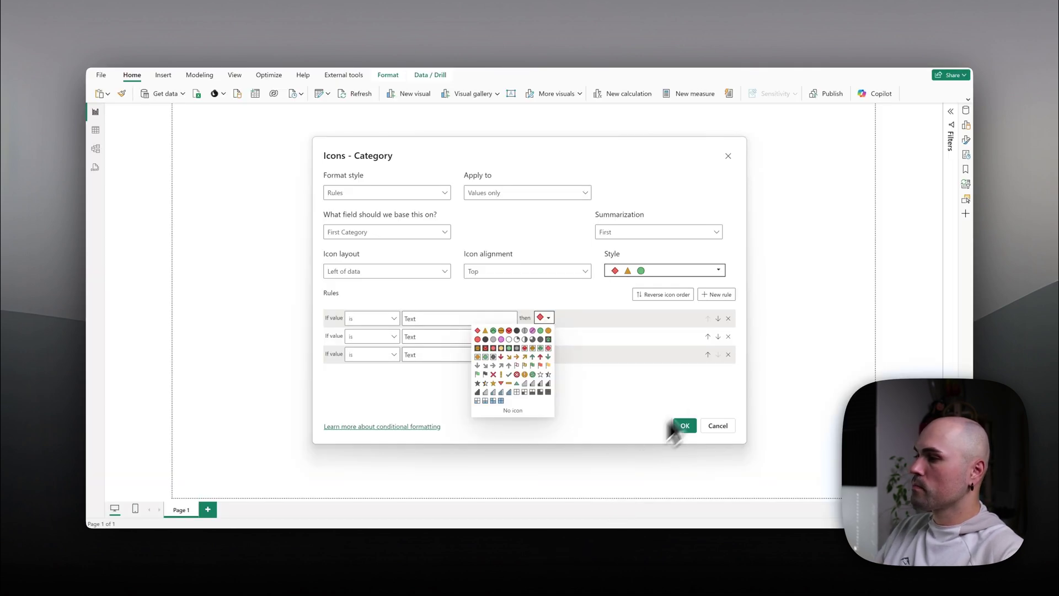
click(729, 425)
click(729, 425)
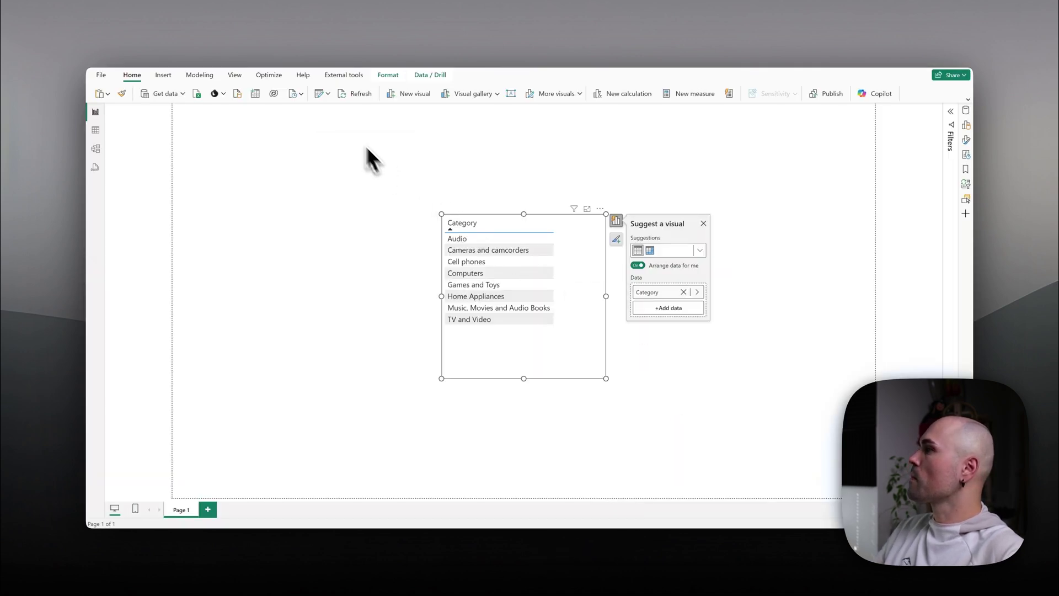
Browse for themes and load iconsSet.json from YouTubeVideoProjects > Custom KPI Icons.
click(234, 77)
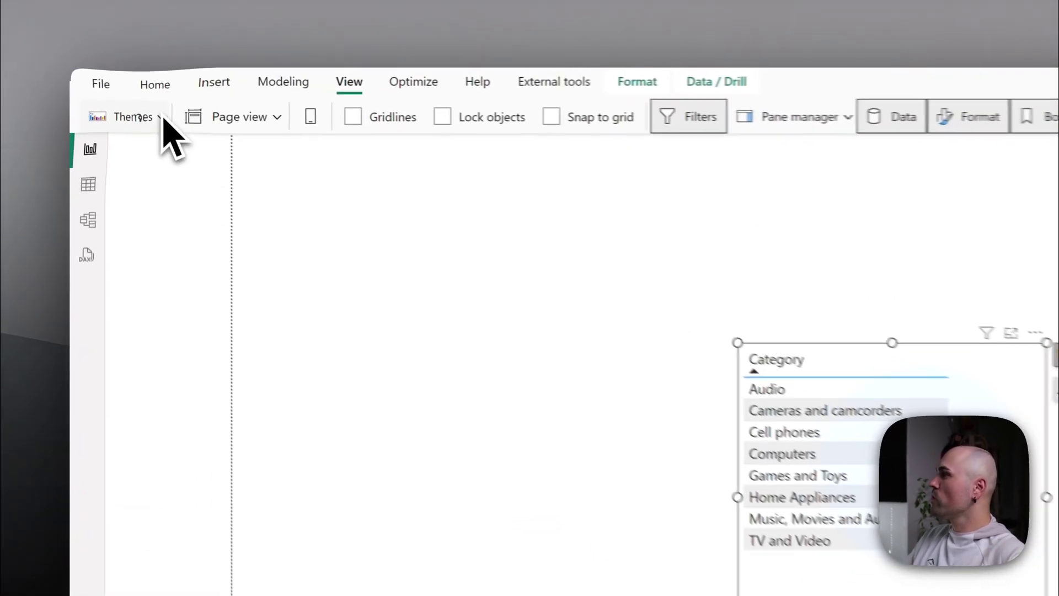
click(133, 93)
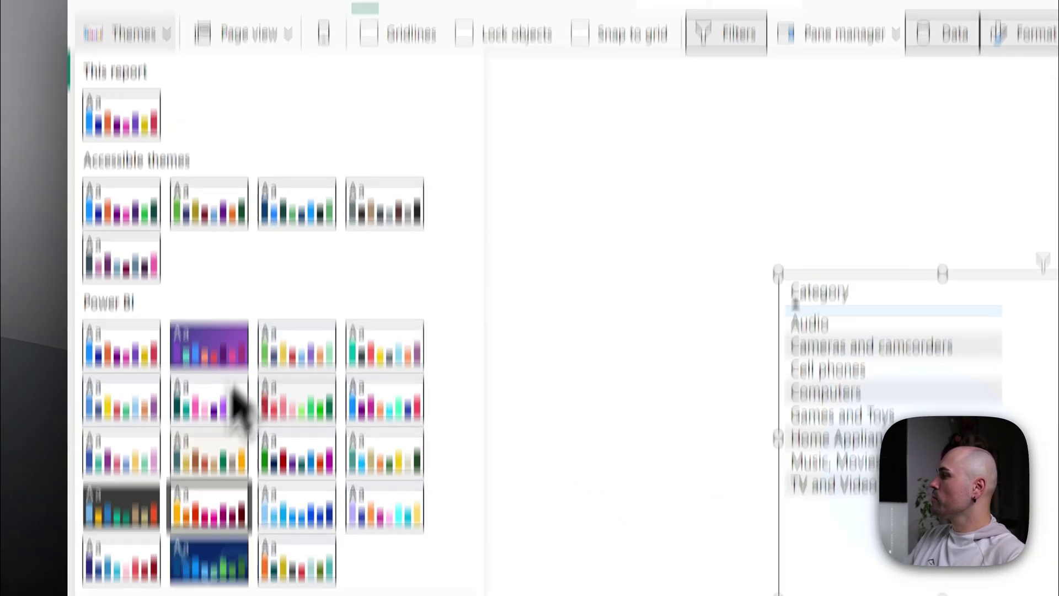
click(185, 455)
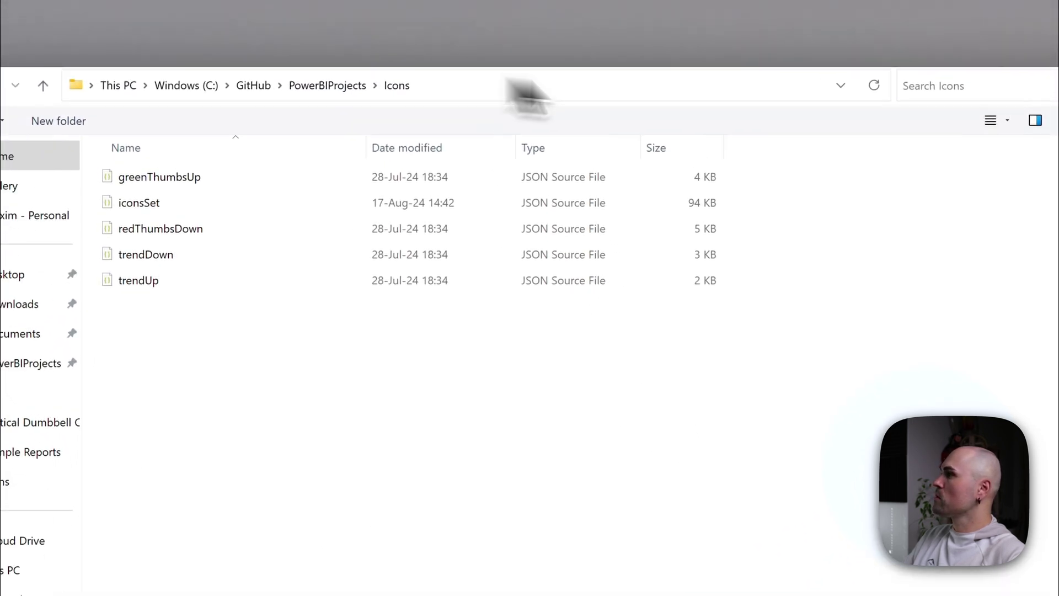
click(551, 131)
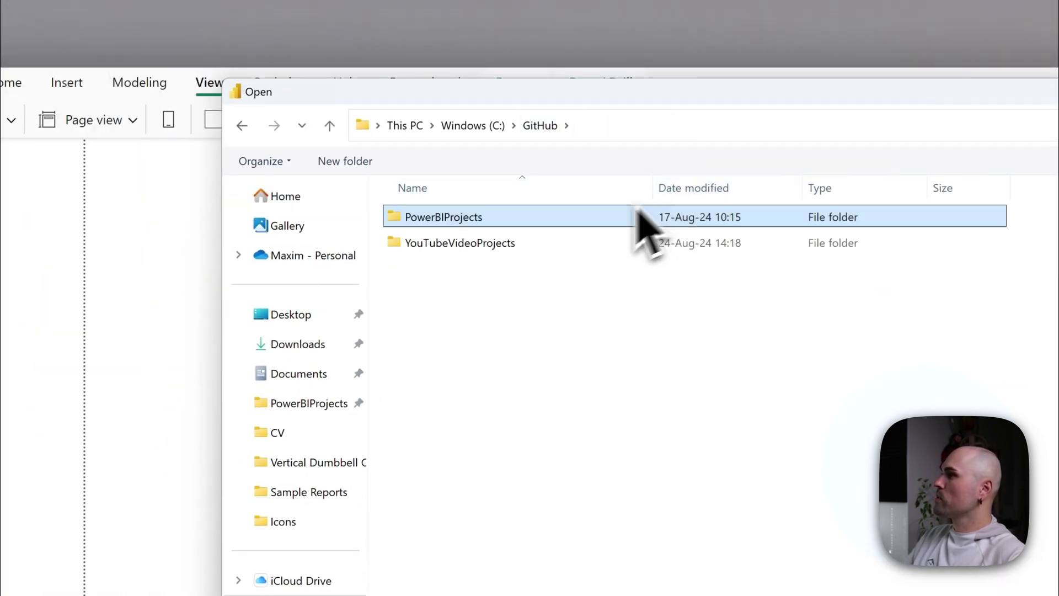
double_click(495, 246)
double_click(488, 221)
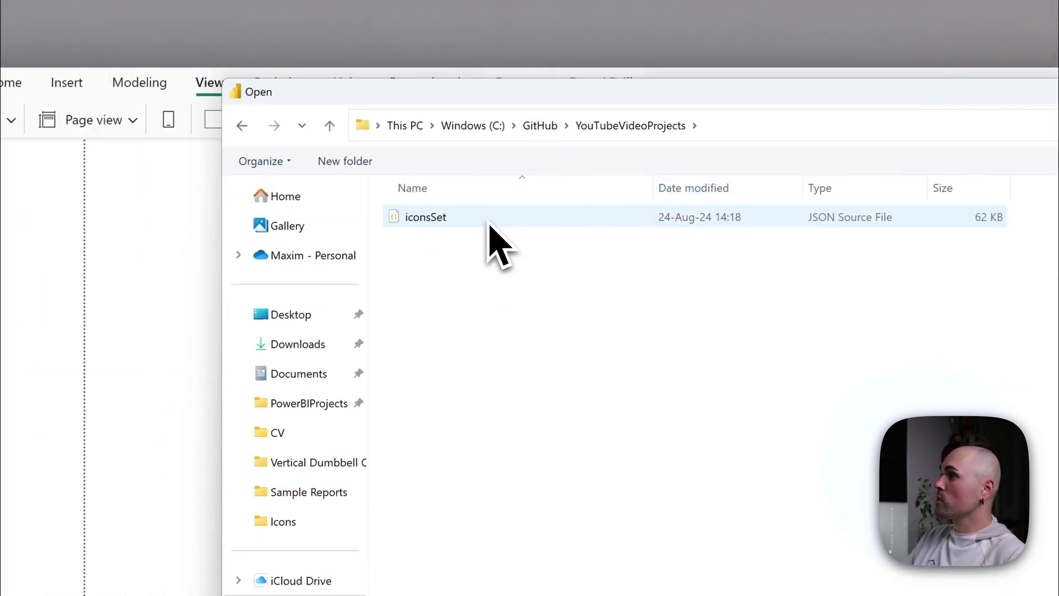
double_click(453, 220)
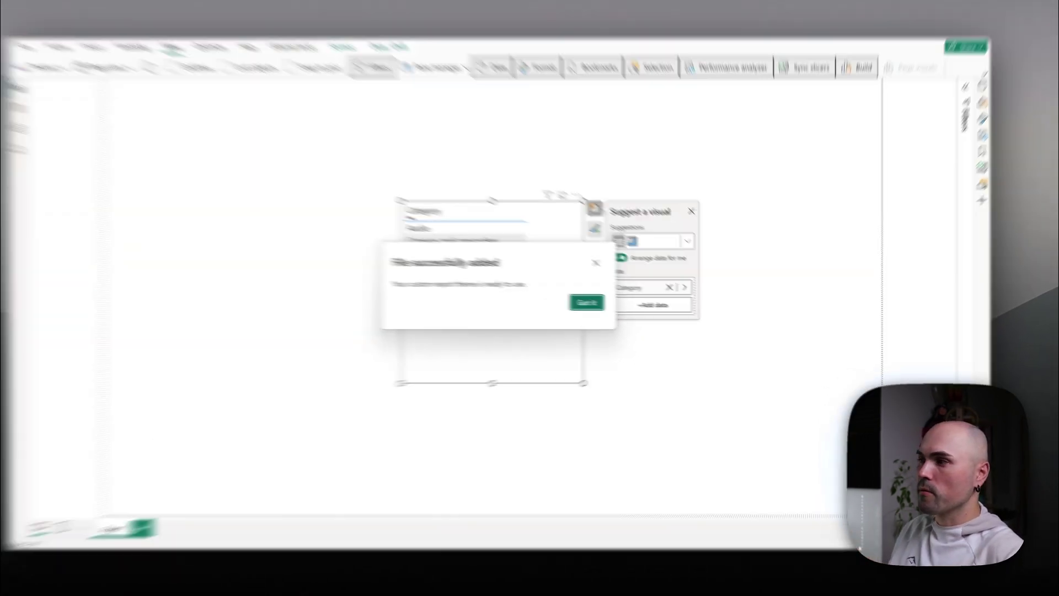
Open Icons conditional formatting for the Category field, leaving the icon set unchanged.
click(608, 306)
right_click(667, 297)
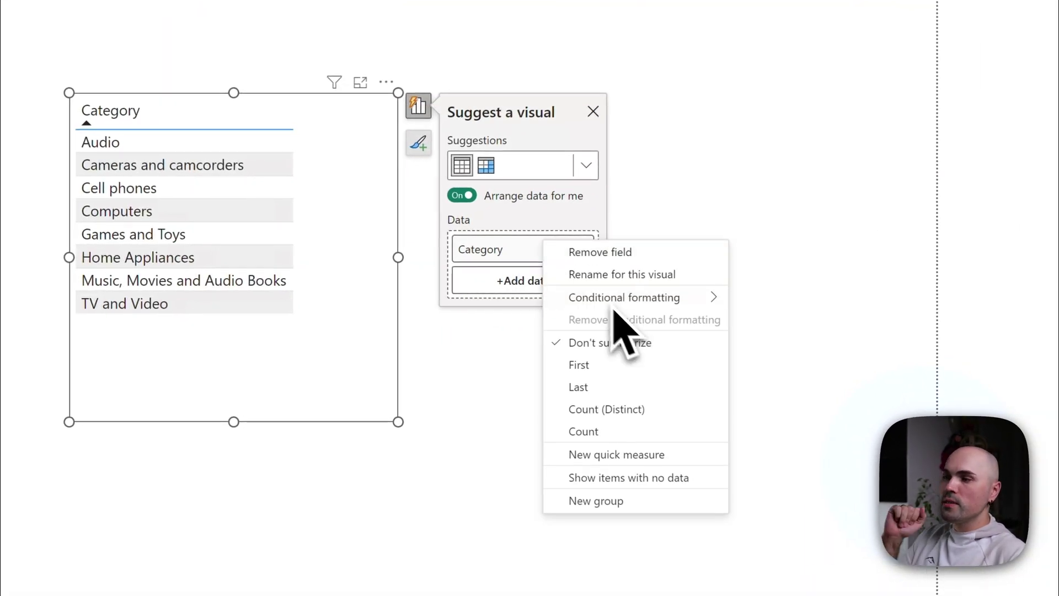
mouse_move(660, 303)
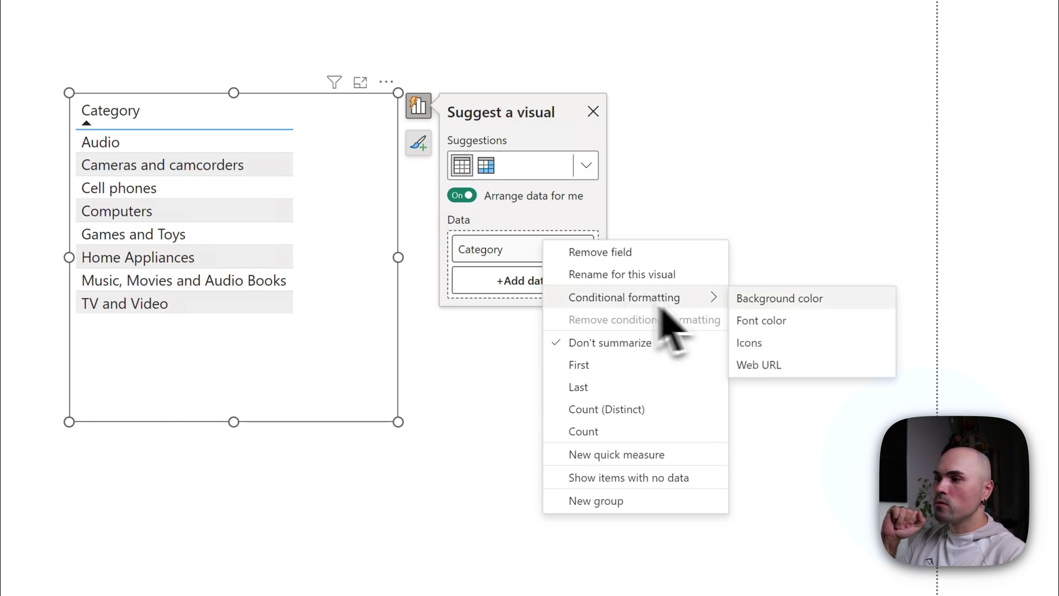
click(763, 351)
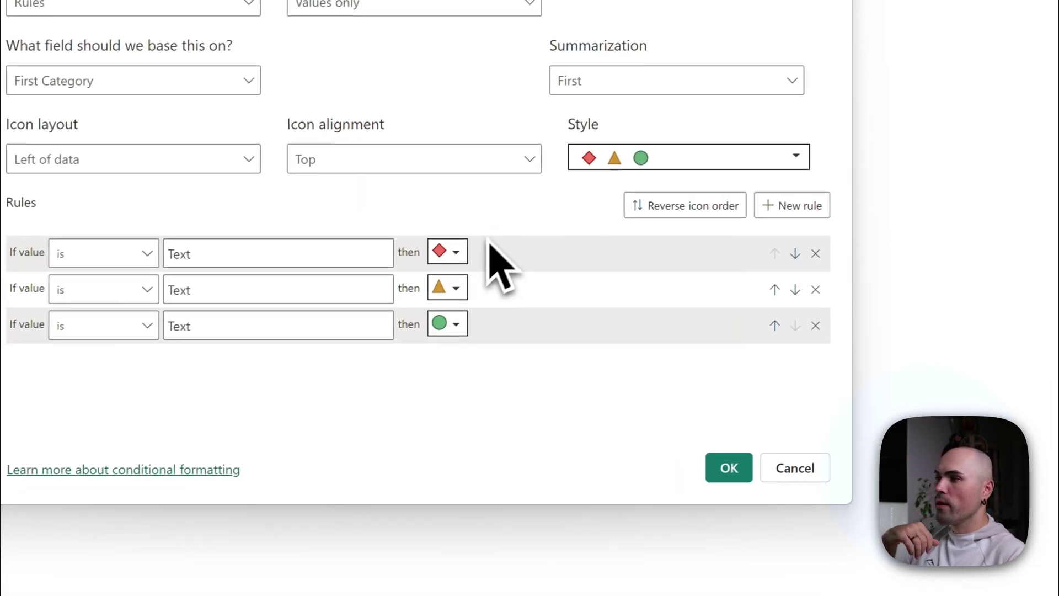
click(696, 166)
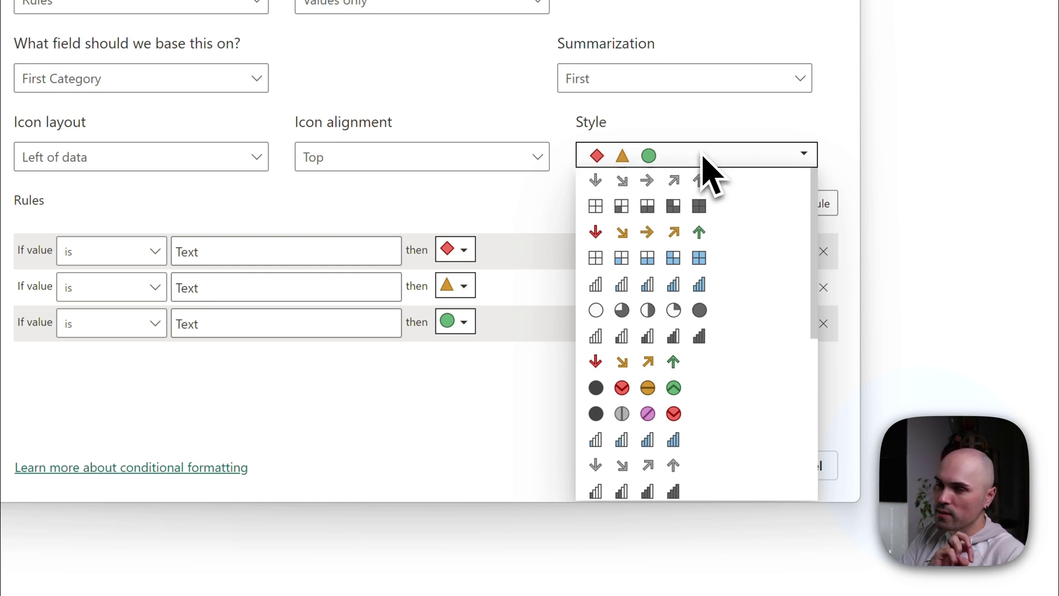
click(703, 159)
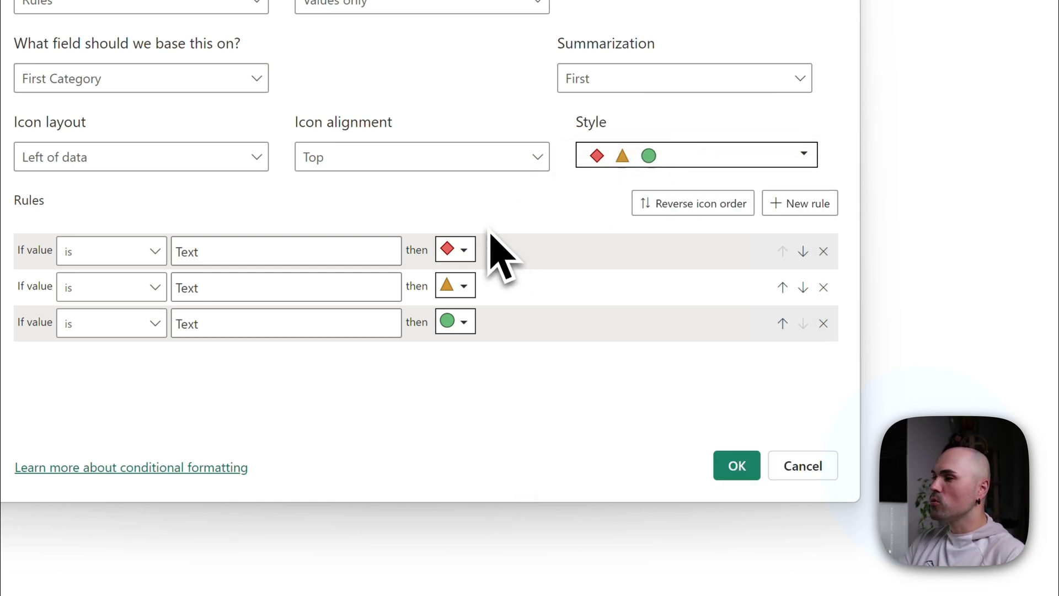
Set the three rule icons to Animated Loading Icon, green up triangle and red down triangle.
click(468, 251)
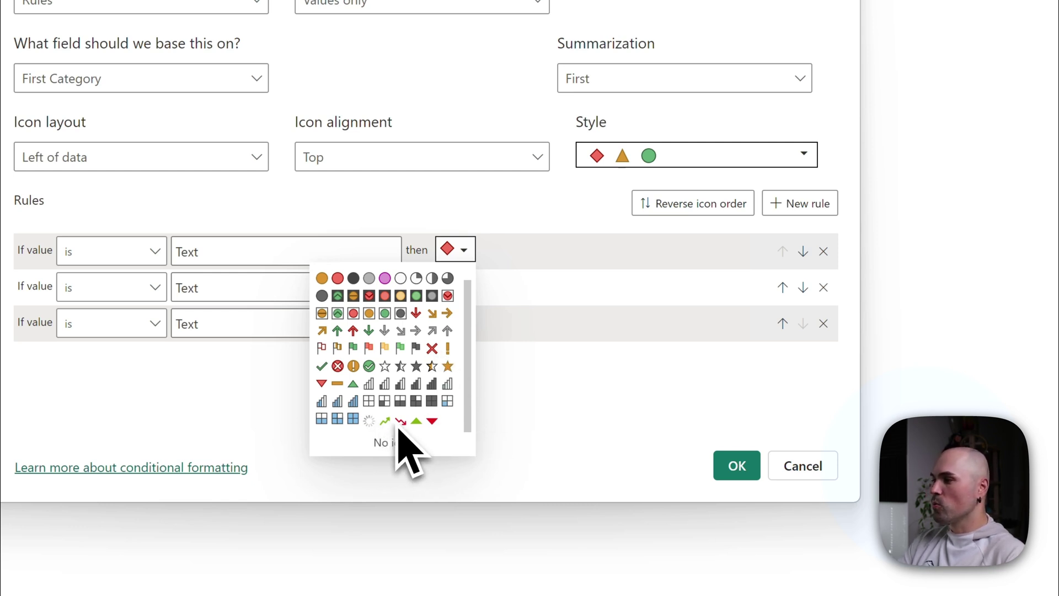
click(369, 420)
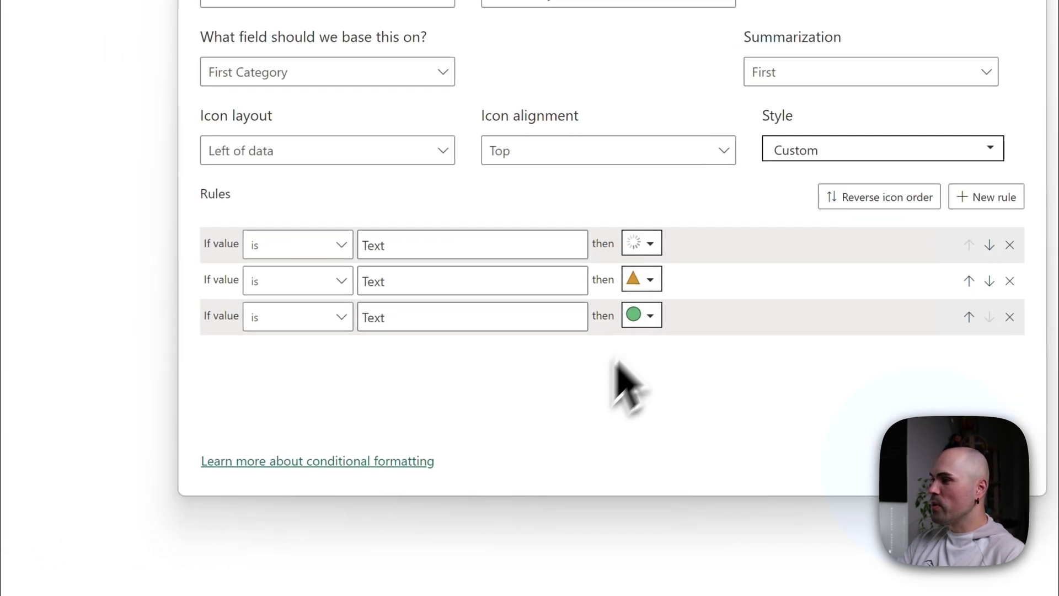
click(659, 278)
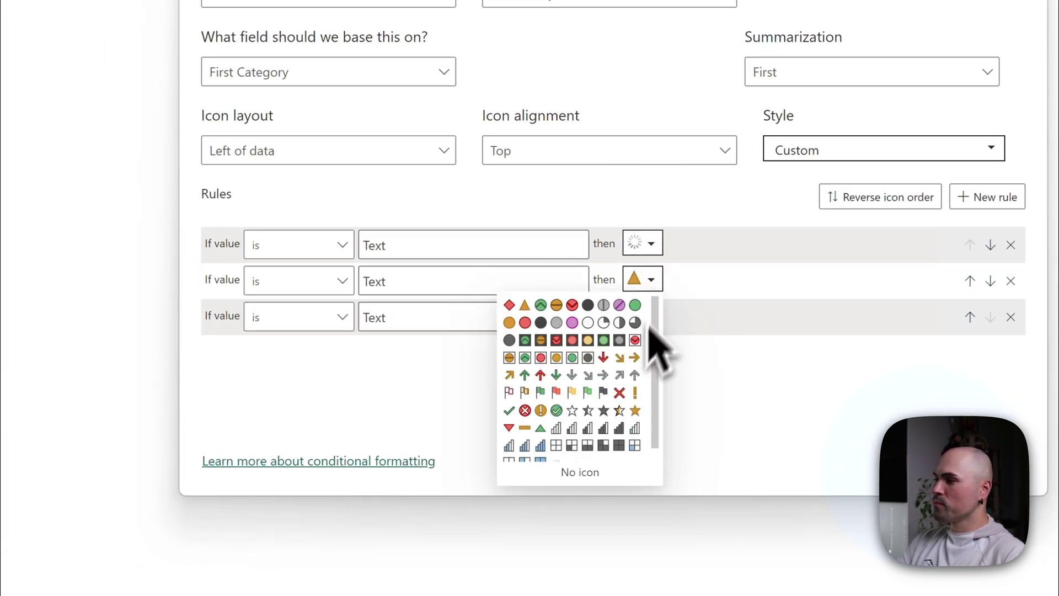
click(597, 444)
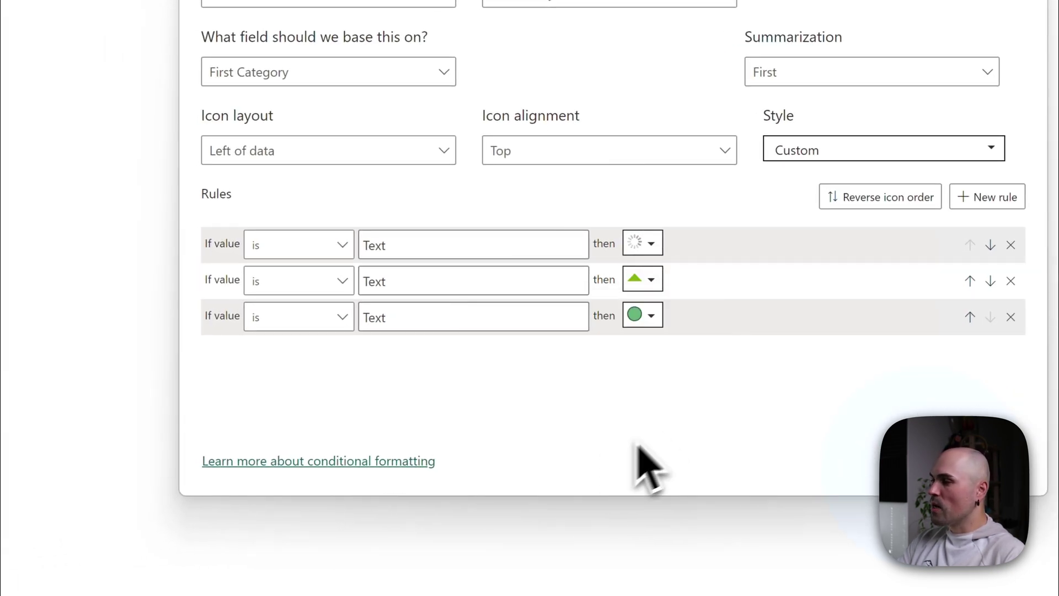
click(656, 316)
scroll(602, 267, down, 2)
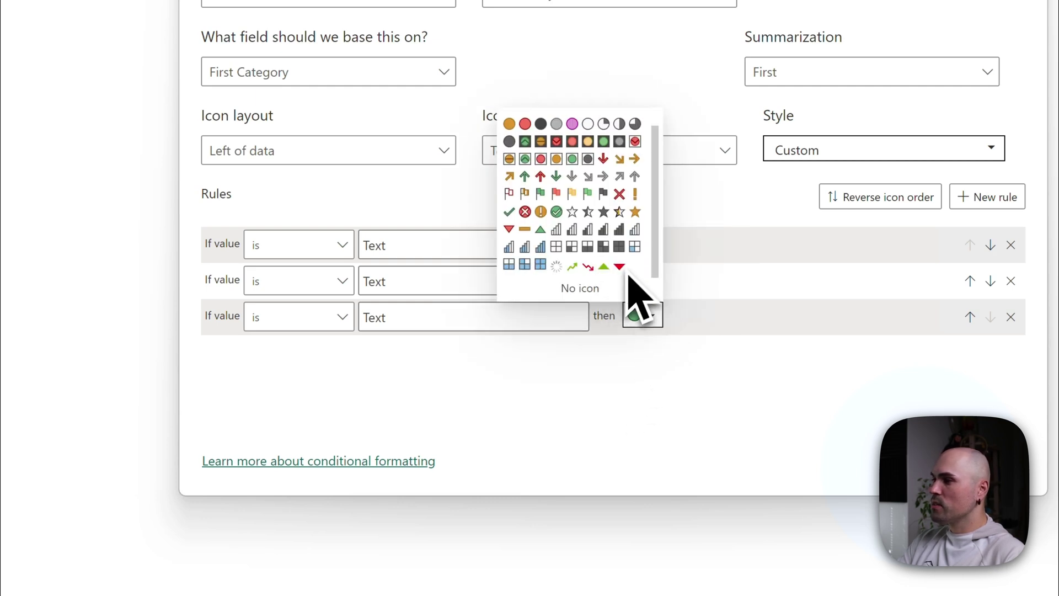
click(621, 268)
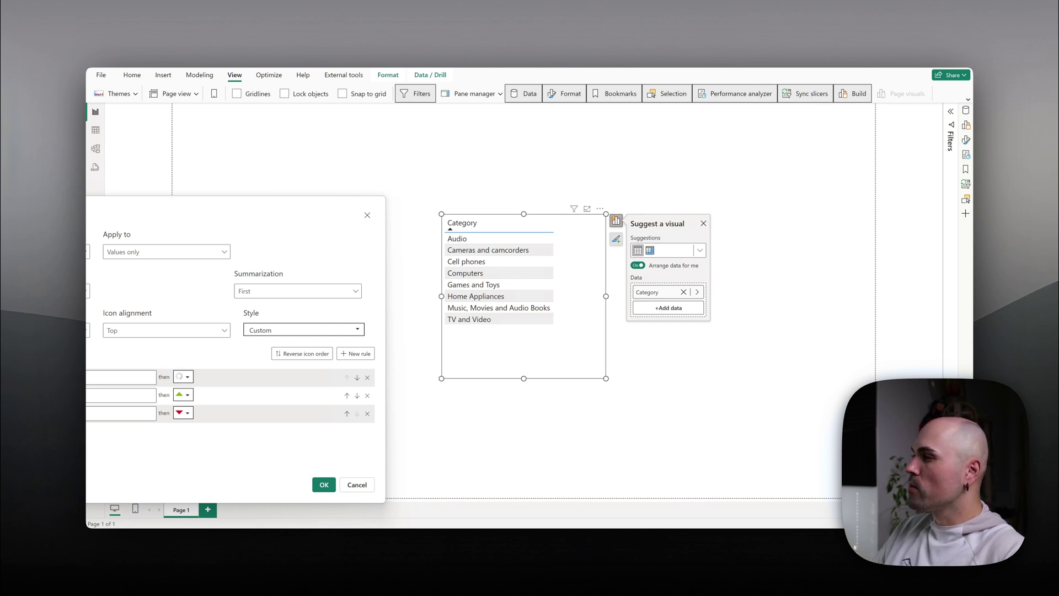
Enter Audio, Computers and TV and Video as the three rule values and apply the rules.
drag(248, 203, 598, 202)
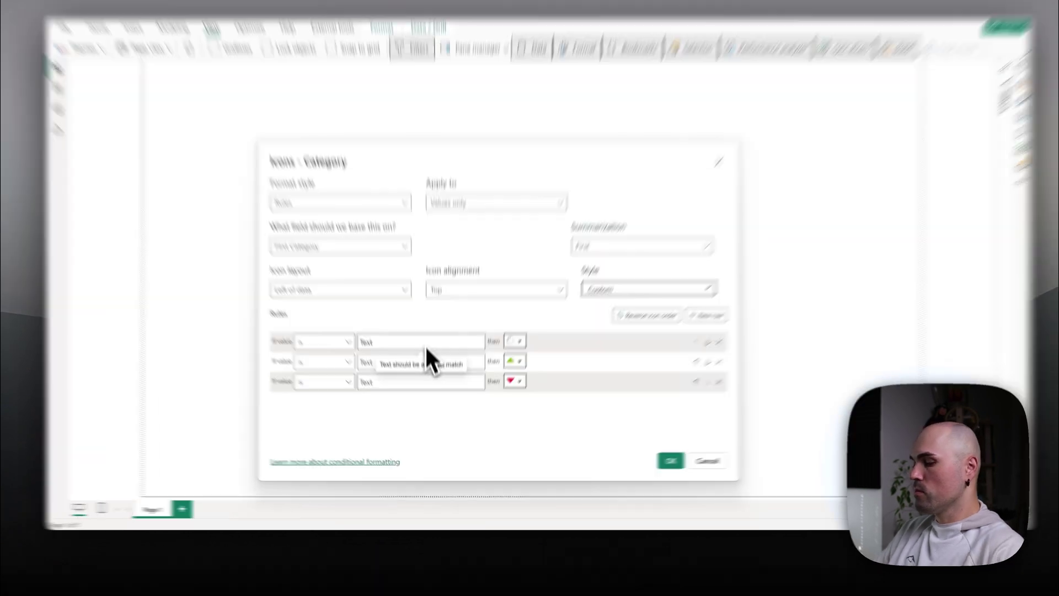
text(Audio)
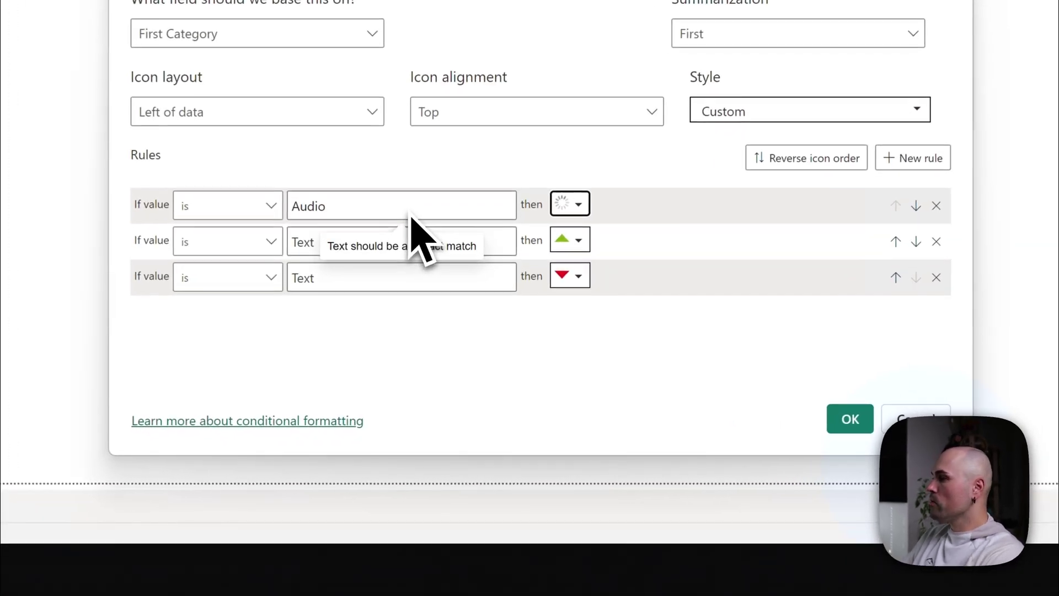
key(Tab)
click(390, 238)
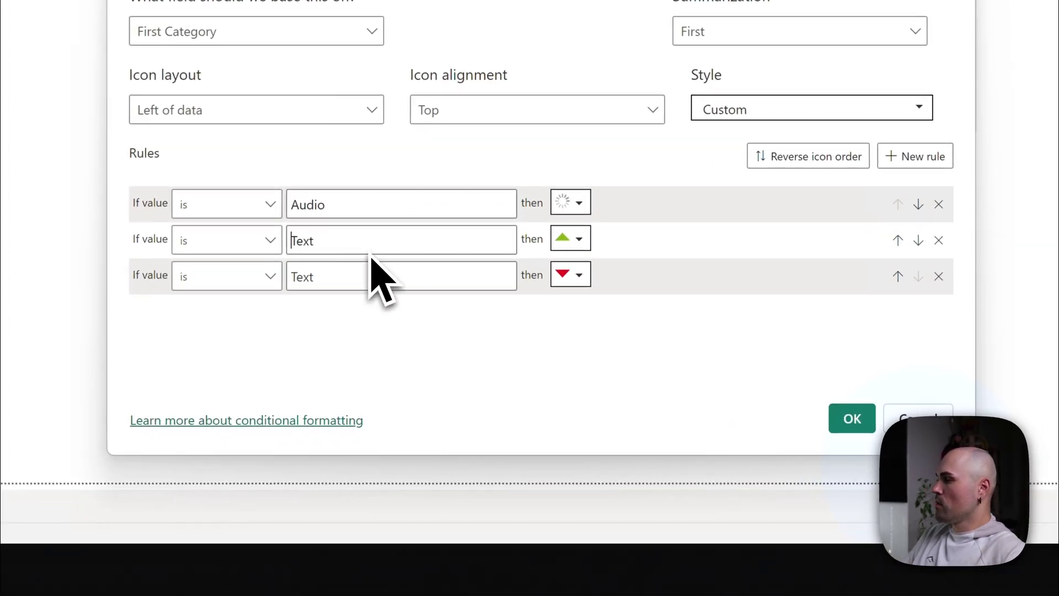
text(Computers)
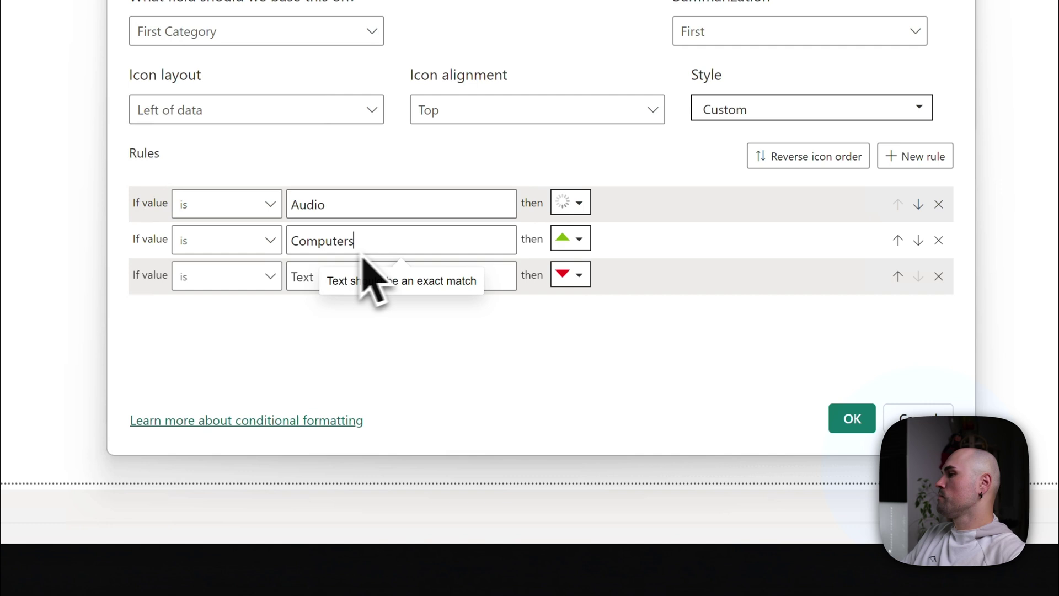
click(309, 279)
text(TV)
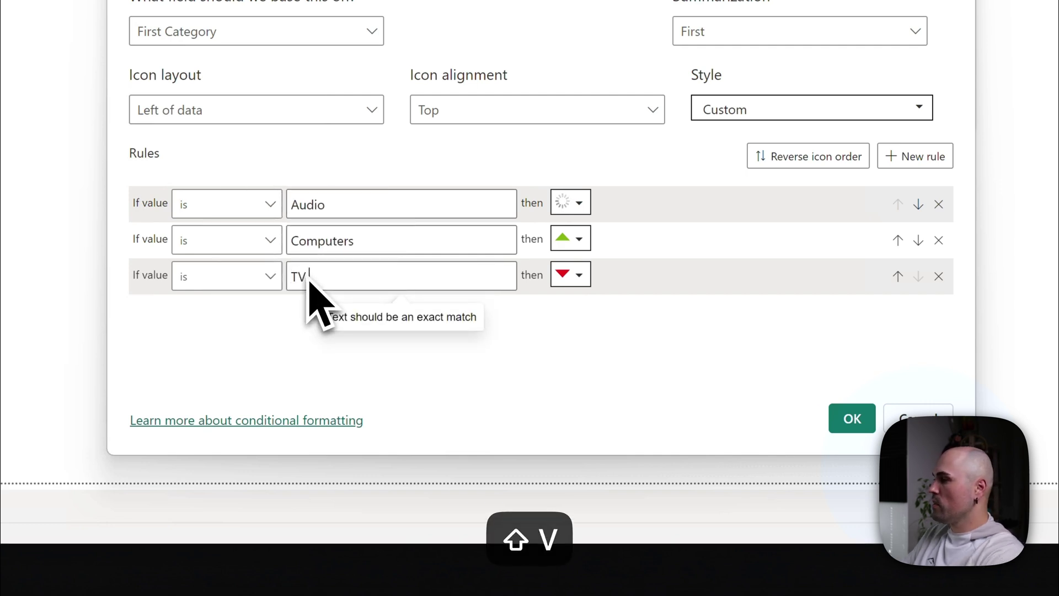
text( and VIdeo)
key(BackSpace)
key(BackSpace)
key(BackSpace)
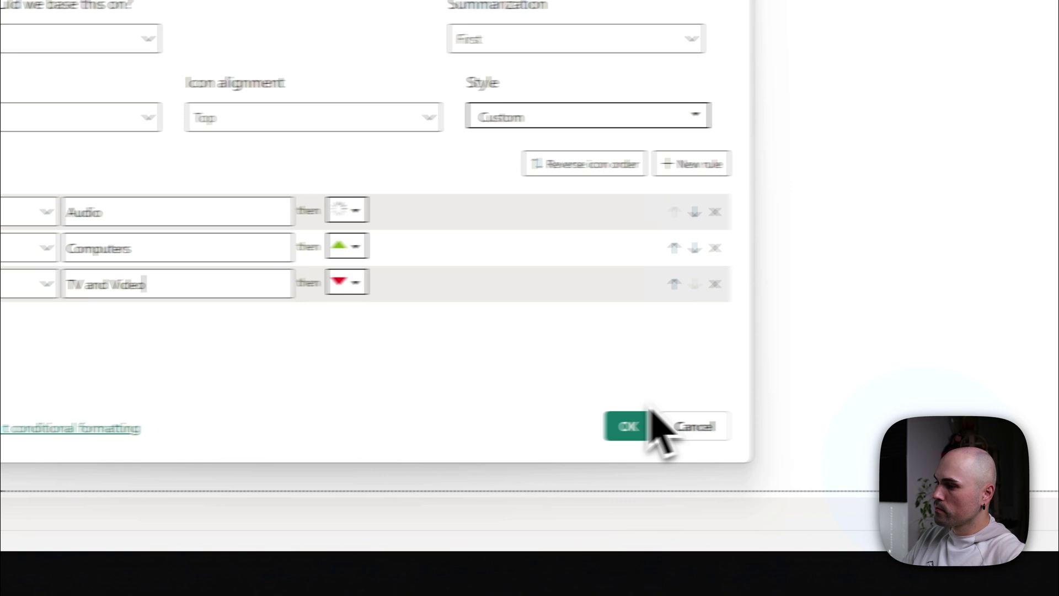
click(852, 418)
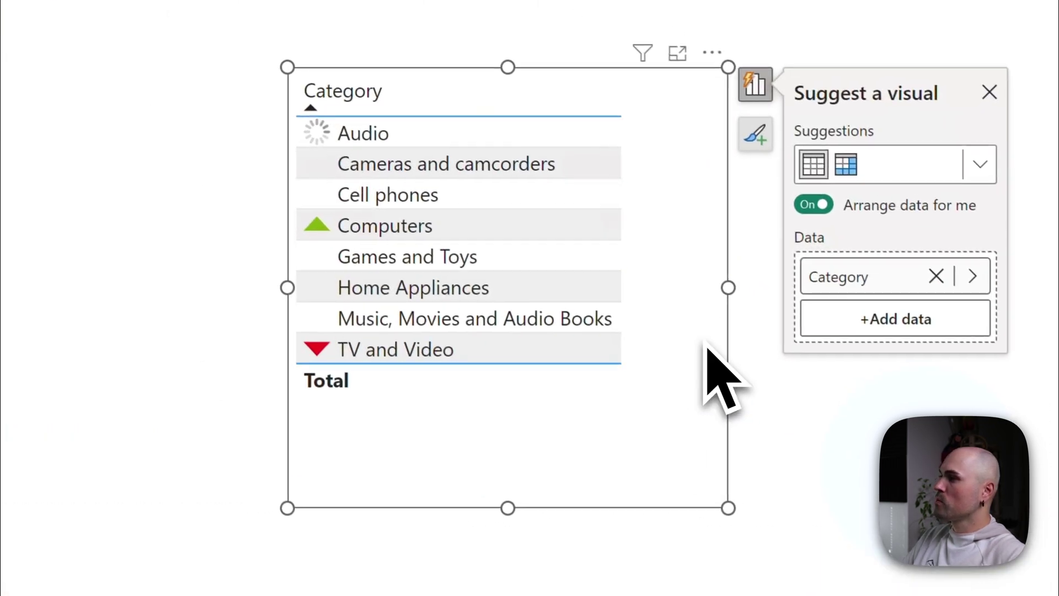